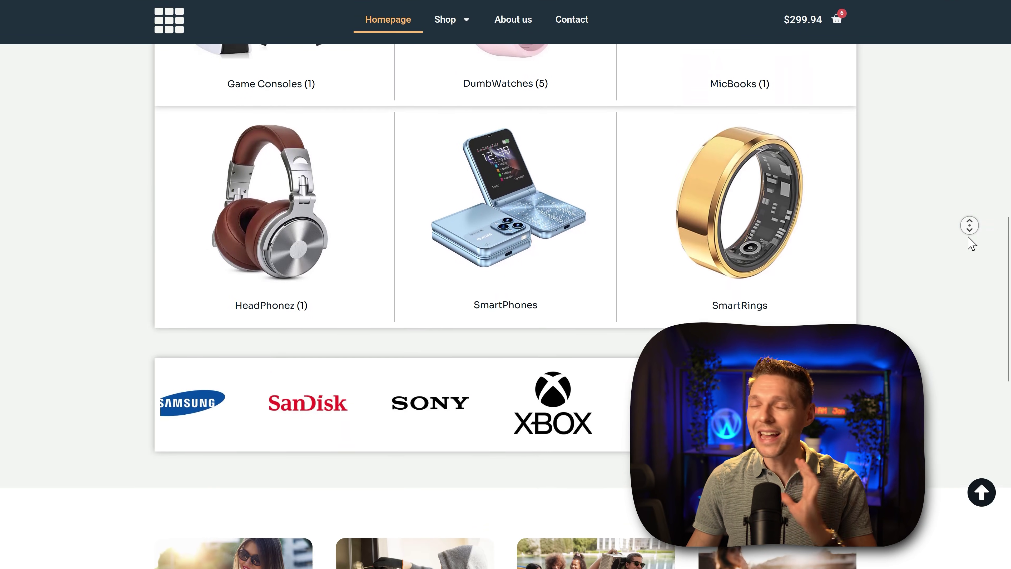
- Autoscroll down the shop page, then return to the top with the back-to-top button
middle_click(971, 243)
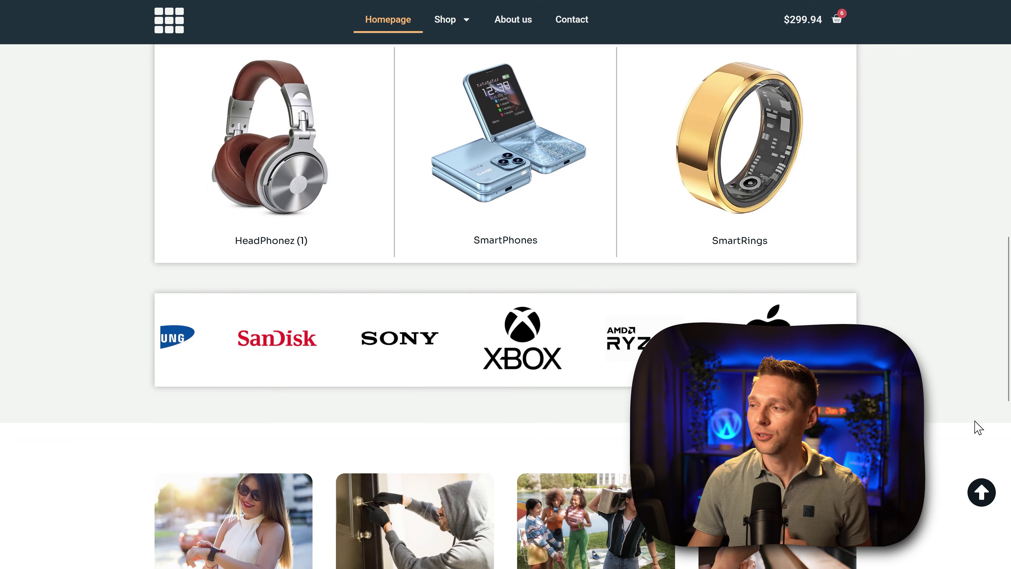
click(981, 492)
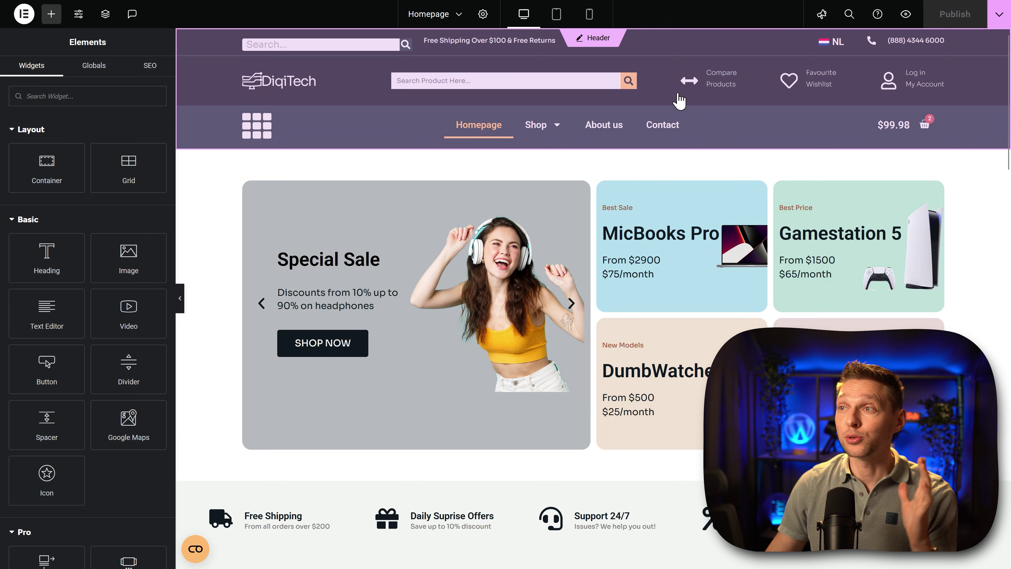
click(655, 103)
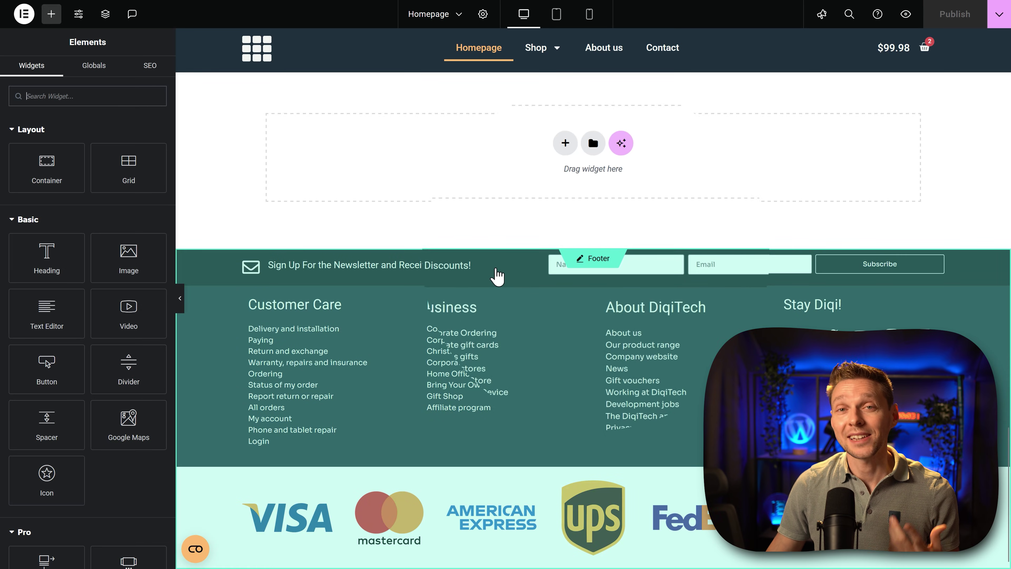
- Edit the footer template and add an Icon widget to the Stay Digi! column
click(590, 263)
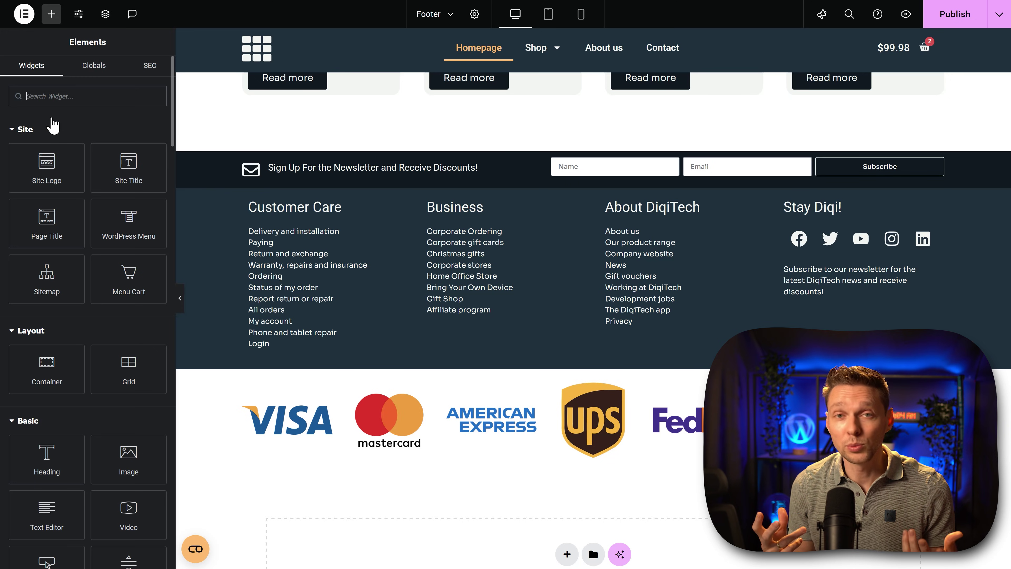
text(icon)
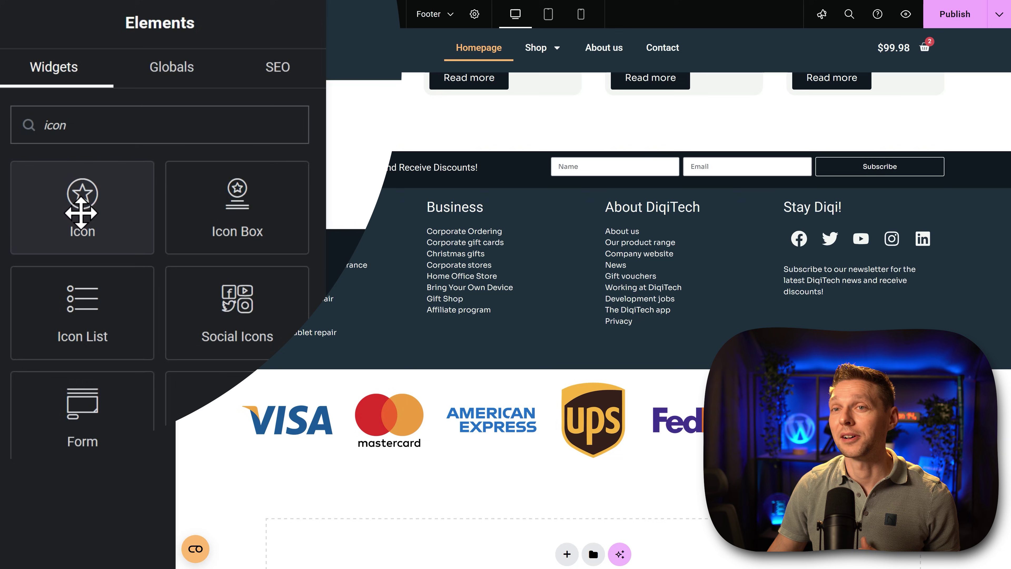
drag(79, 224, 860, 290)
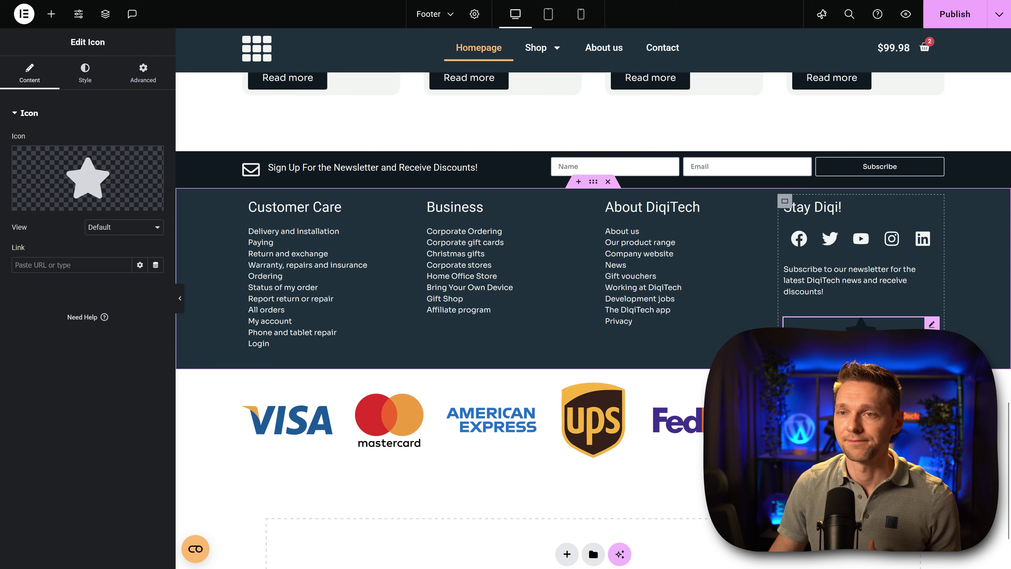
- Replace the default star with the circled up arrow from the Icon Library
mouse_move(84, 181)
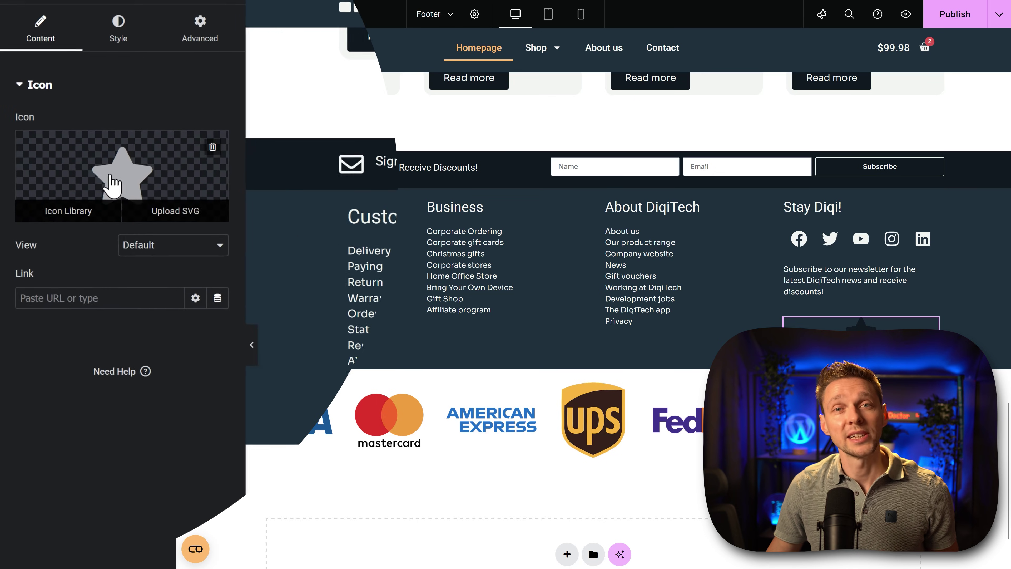
click(113, 175)
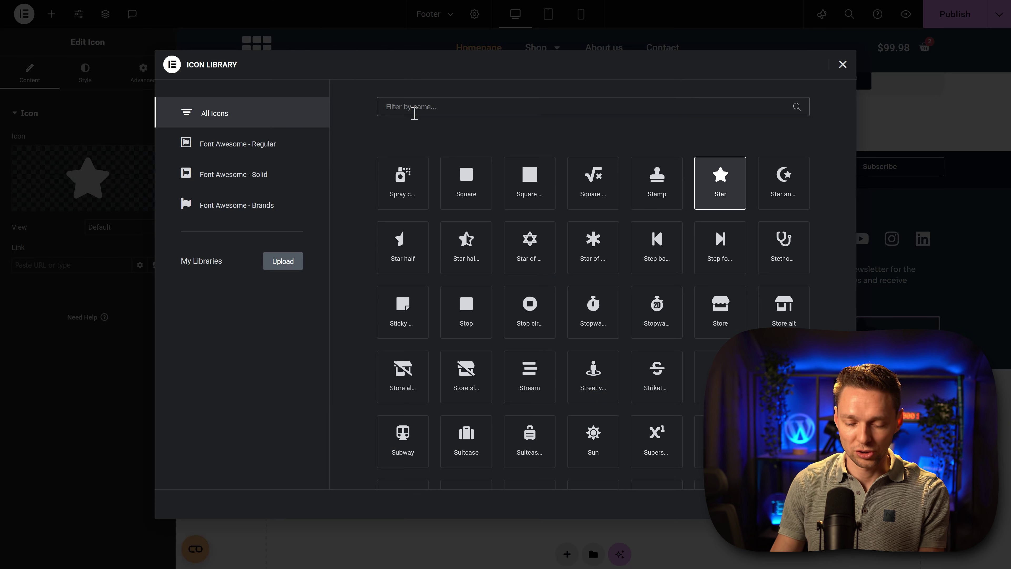
click(415, 113)
text(arrow)
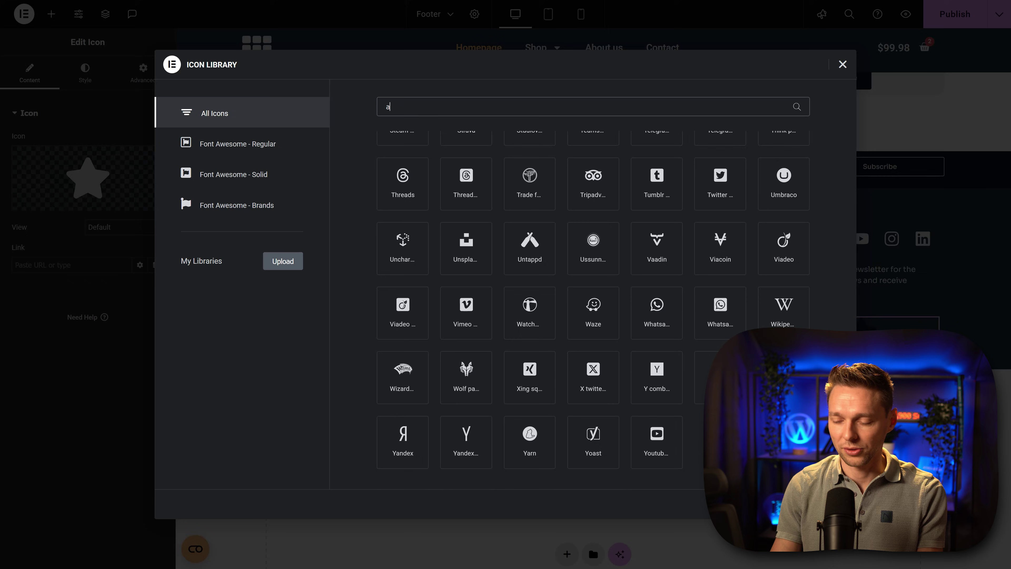
click(415, 257)
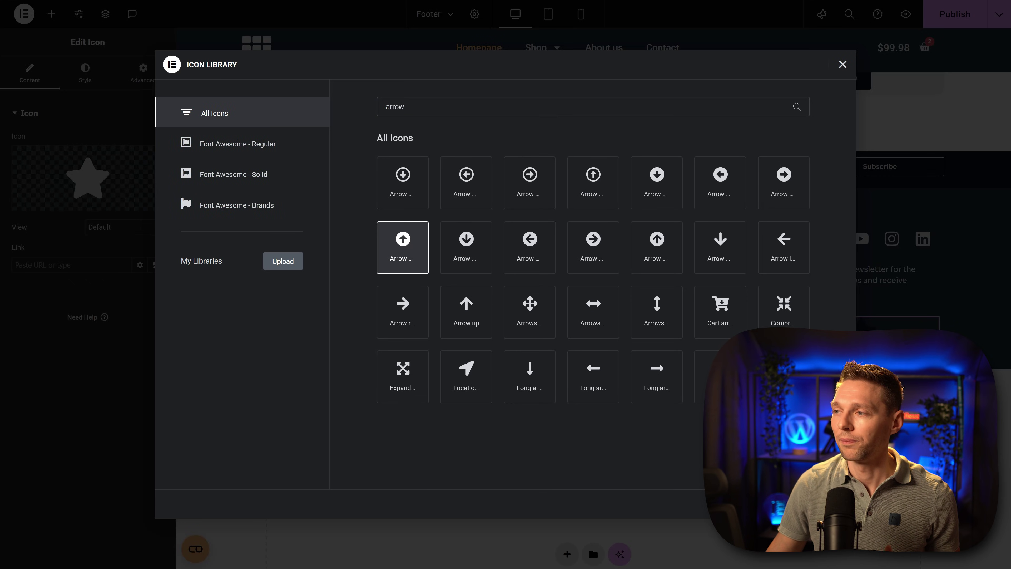
click(820, 504)
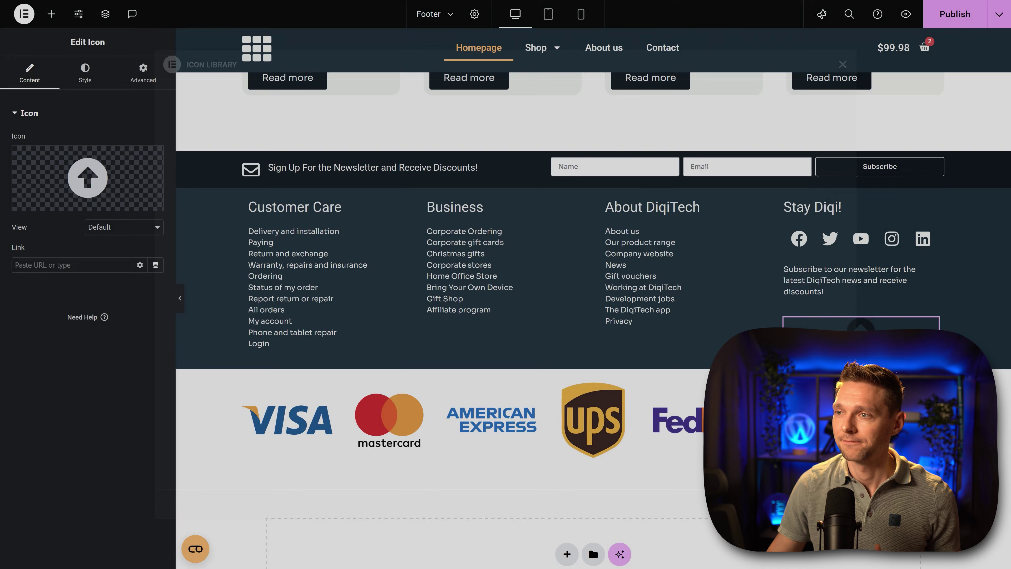
- Set the icon's hover colour to the orange global Primary Color
click(85, 74)
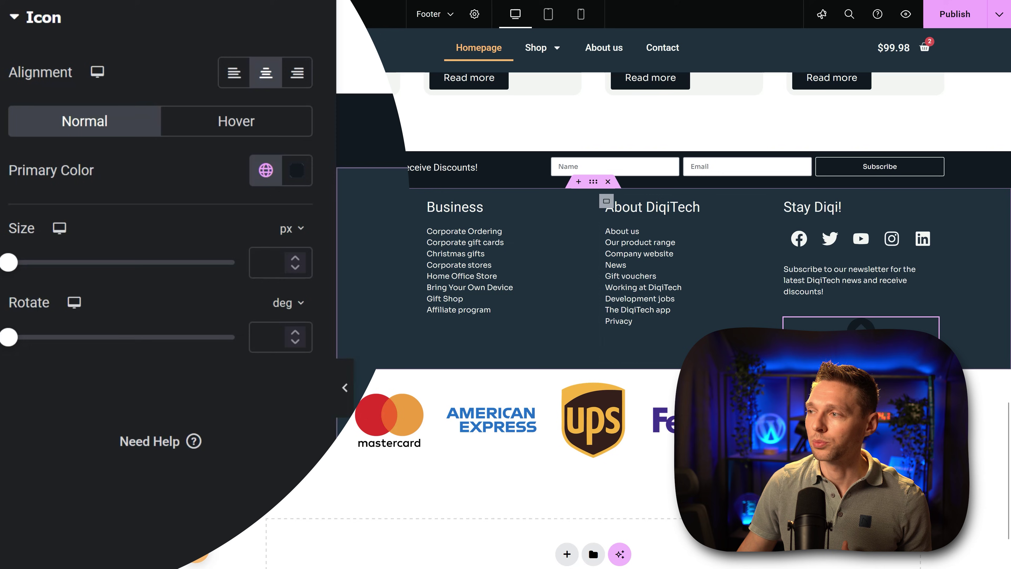
click(236, 127)
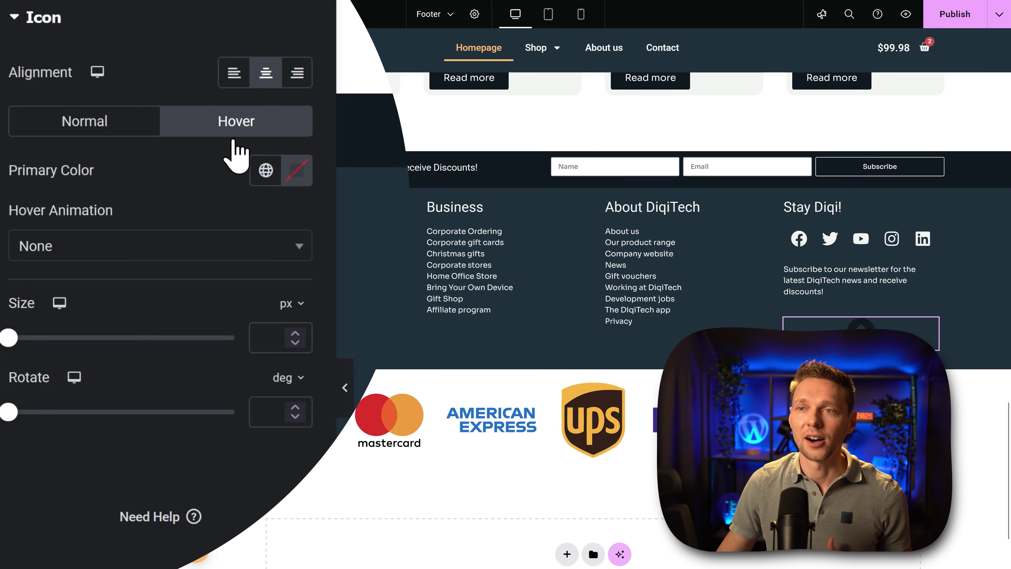
click(265, 172)
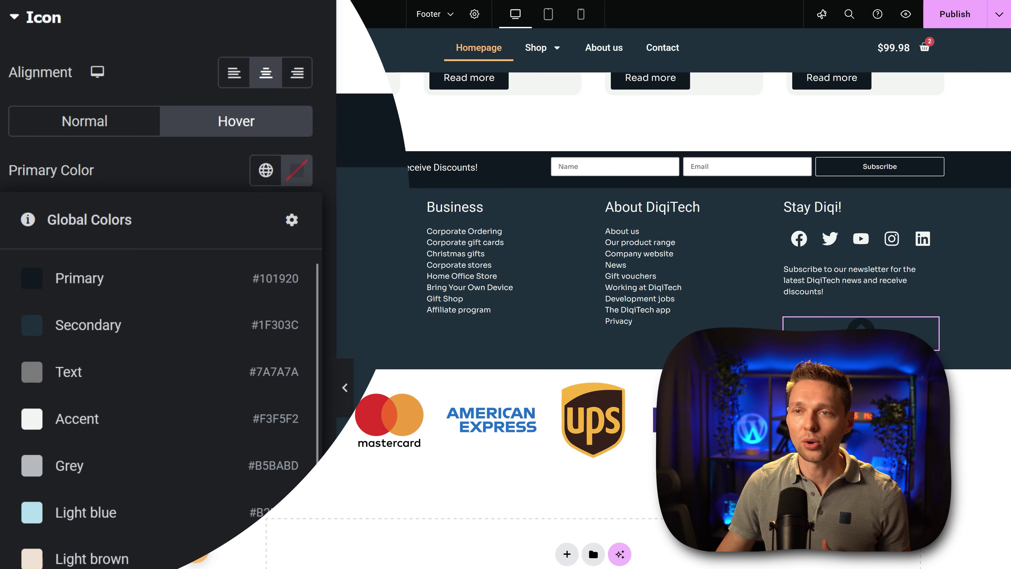
click(80, 563)
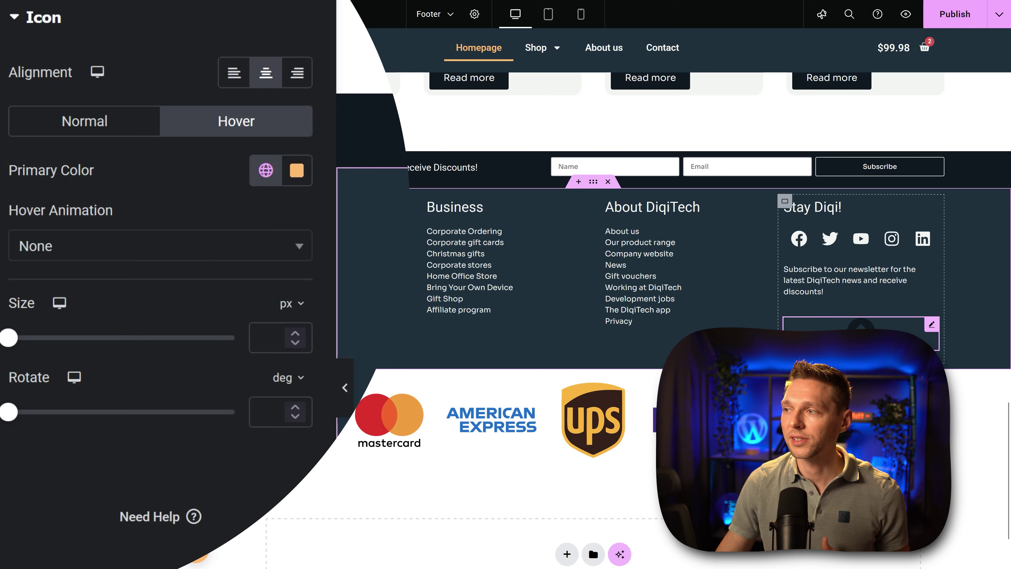
scroll(101, 68, up, 3)
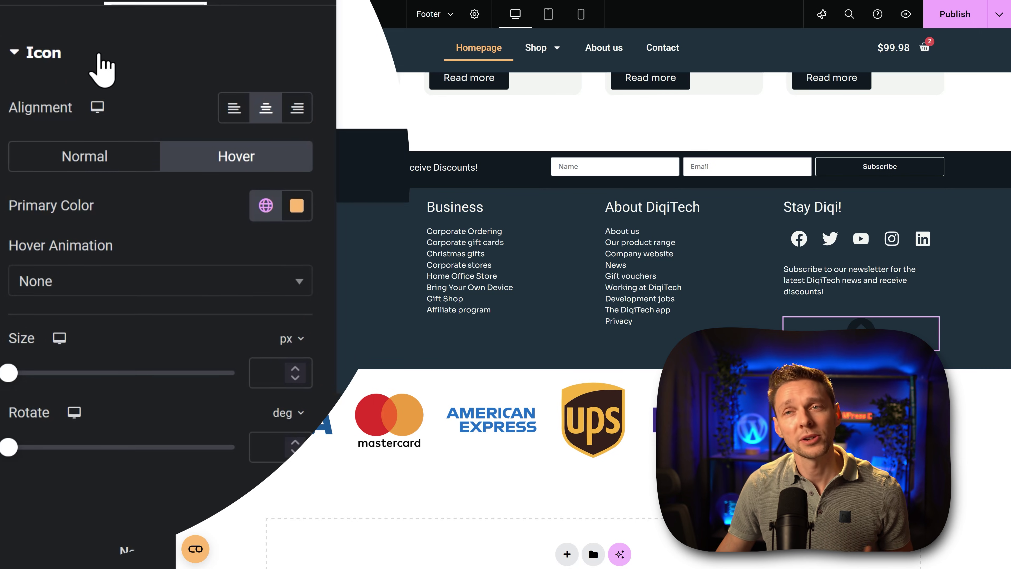
- Set the icon's Position to Fixed in the Advanced tab
click(253, 89)
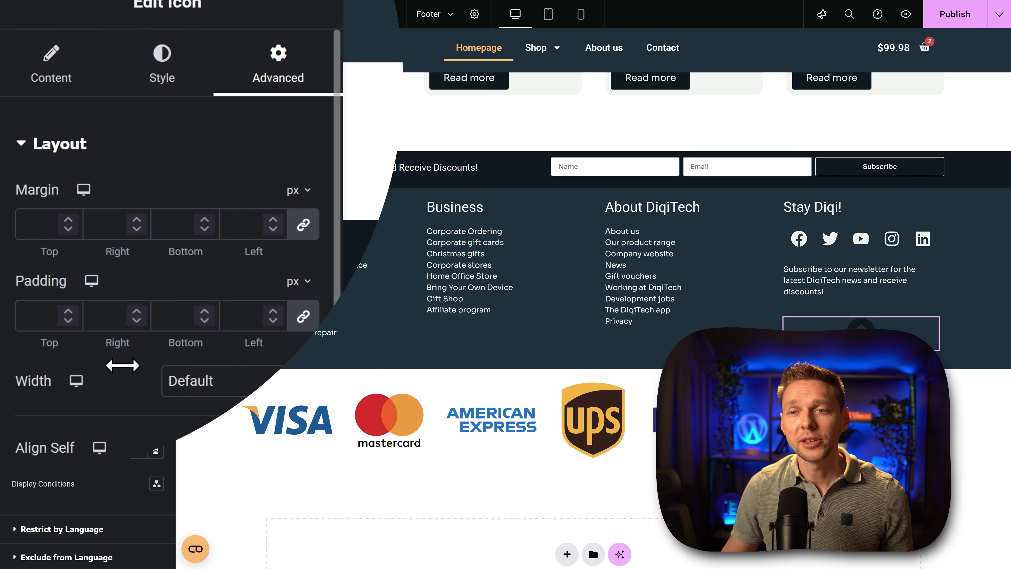
scroll(199, 492, down, 5)
click(205, 369)
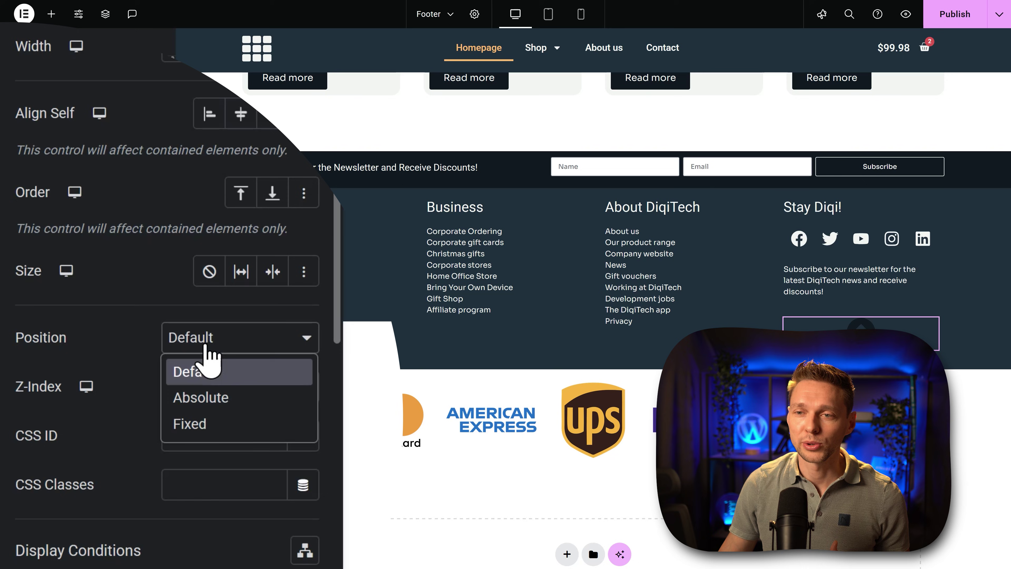
click(235, 424)
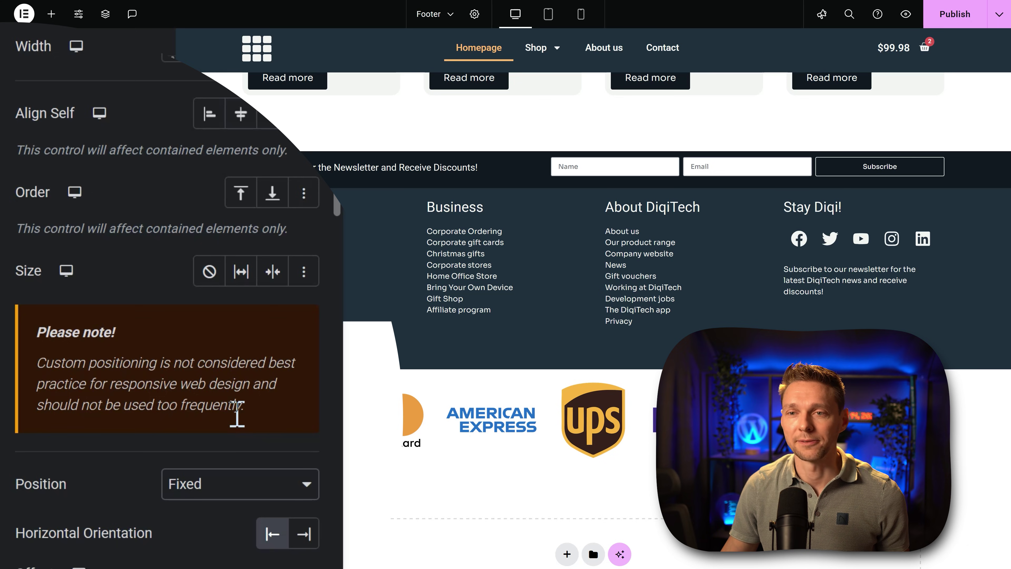
scroll(338, 199, down, 5)
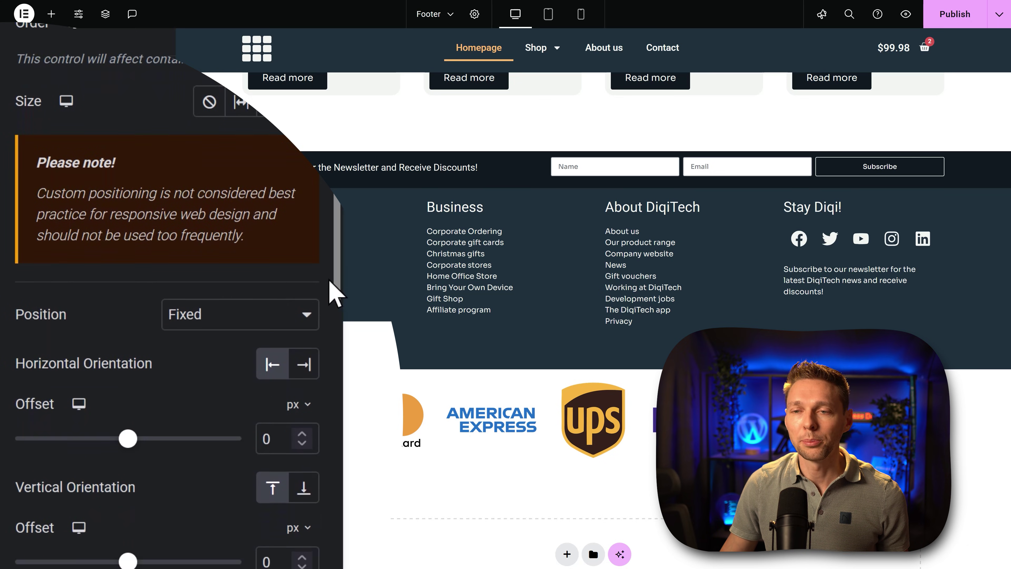
scroll(335, 295, down, 4)
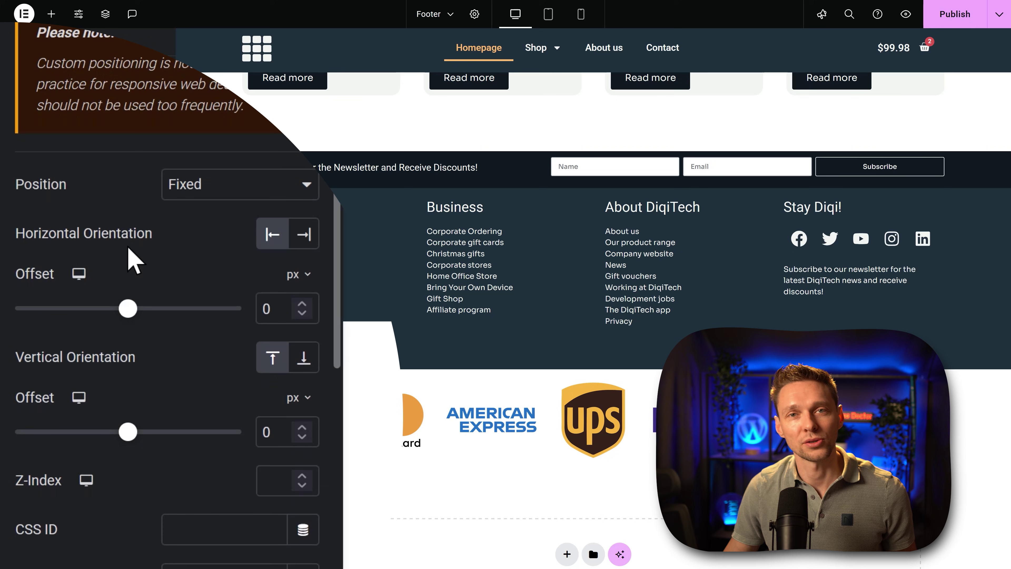
- Anchor the fixed icon to the Right and Bottom edges, then scroll to check it stays put
click(306, 237)
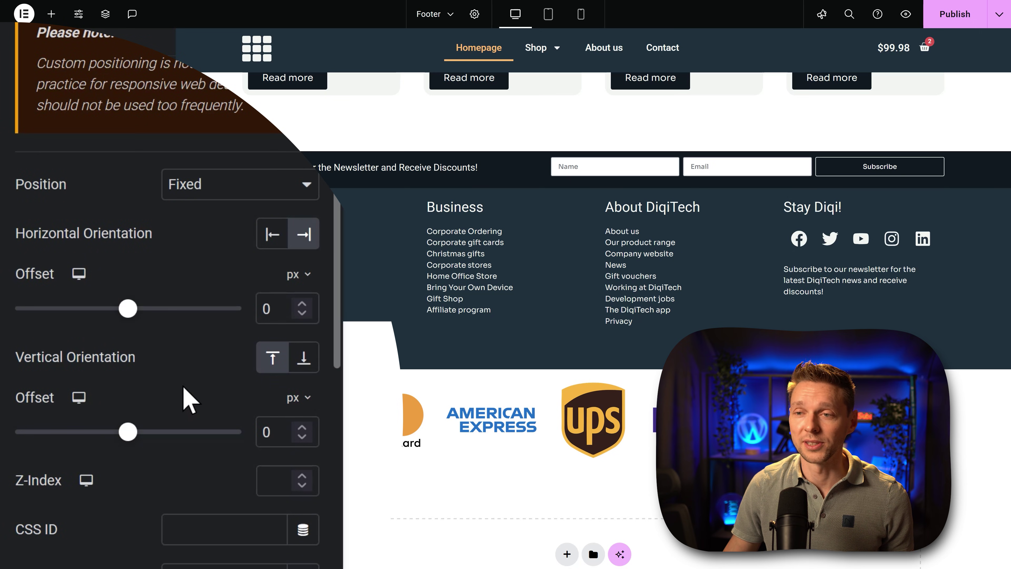
click(303, 357)
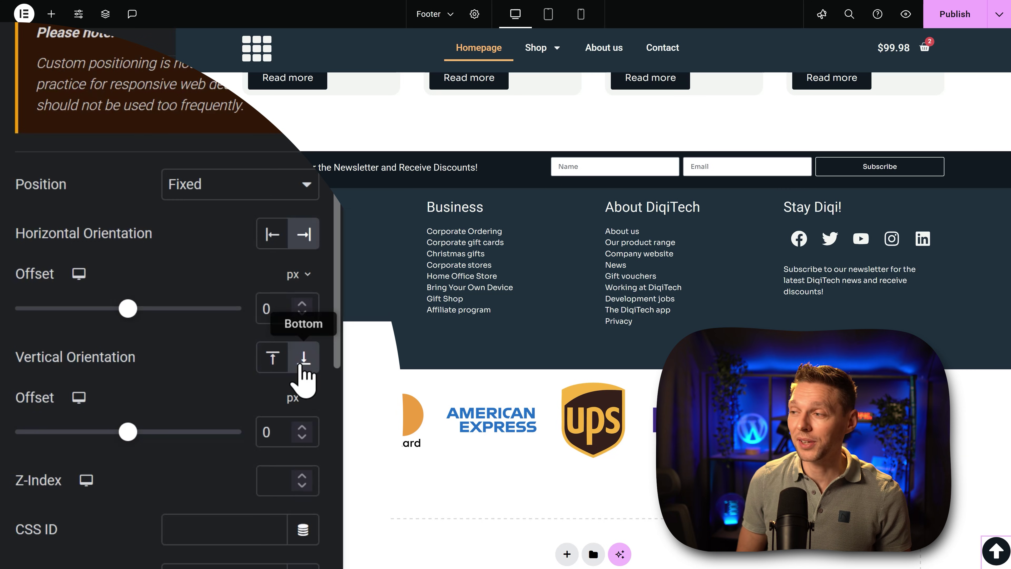
scroll(429, 466, down, 2)
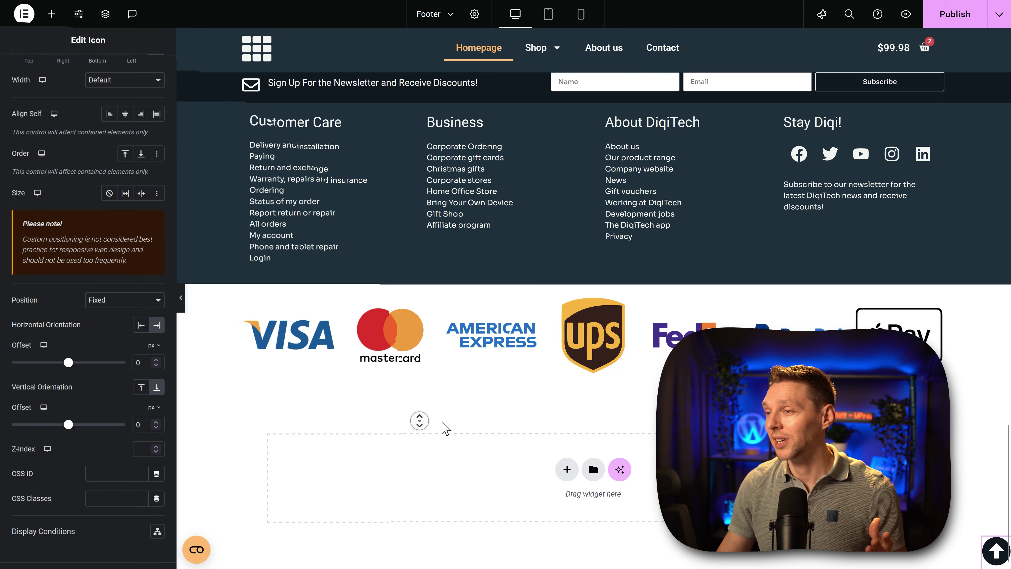
scroll(440, 426, up, 4)
scroll(438, 410, up, 20)
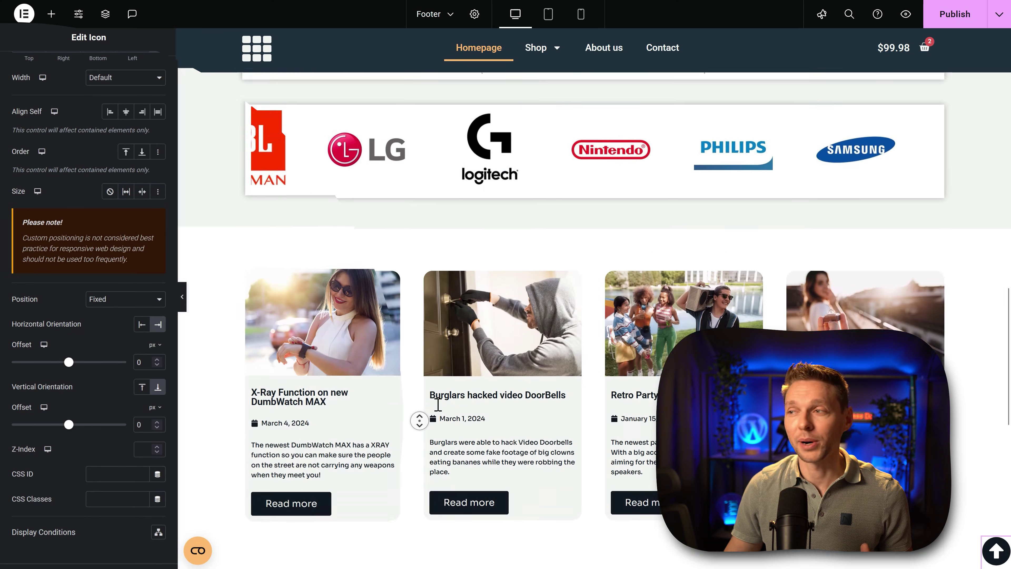
scroll(438, 410, up, 3)
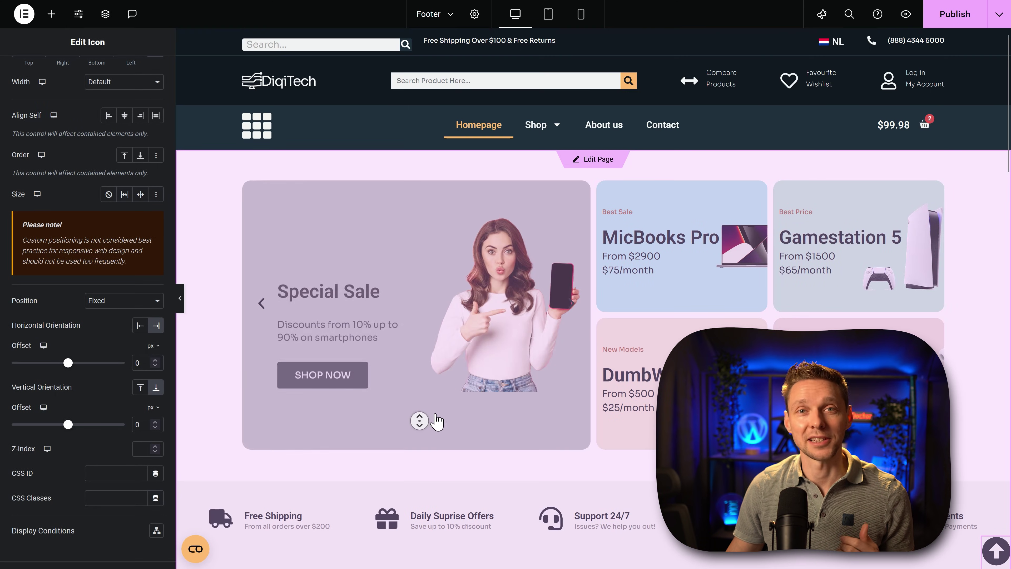
scroll(440, 438, down, 15)
scroll(442, 388, up, 15)
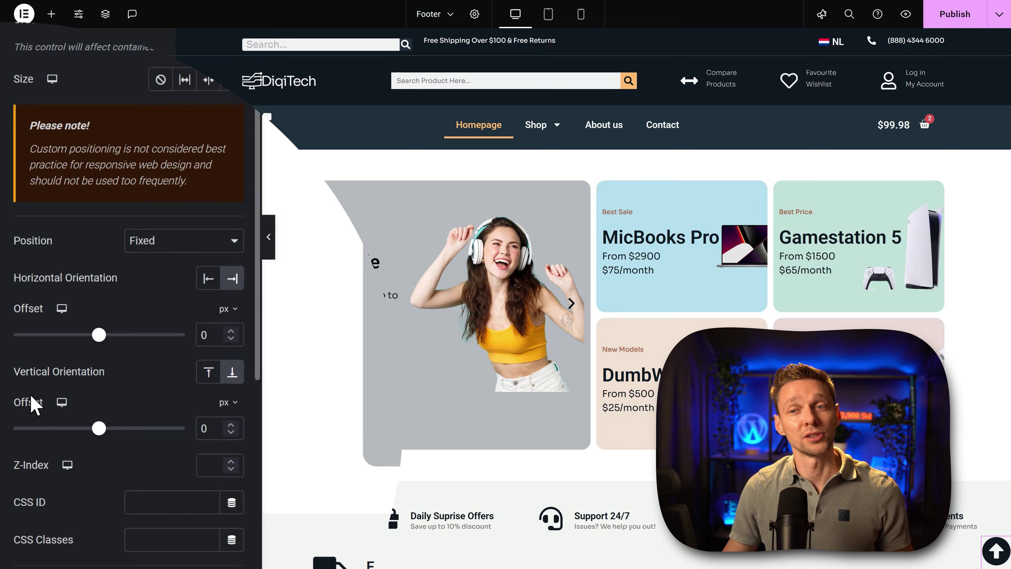
- Set the fixed icon's horizontal offset to 25 px and vertical offset to 100 px
double_click(225, 327)
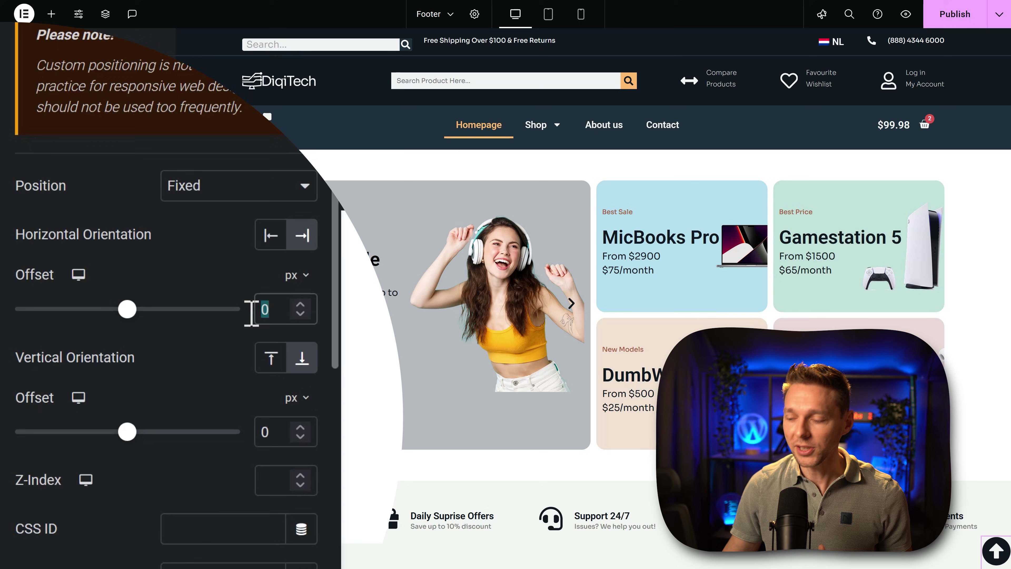
text(50)
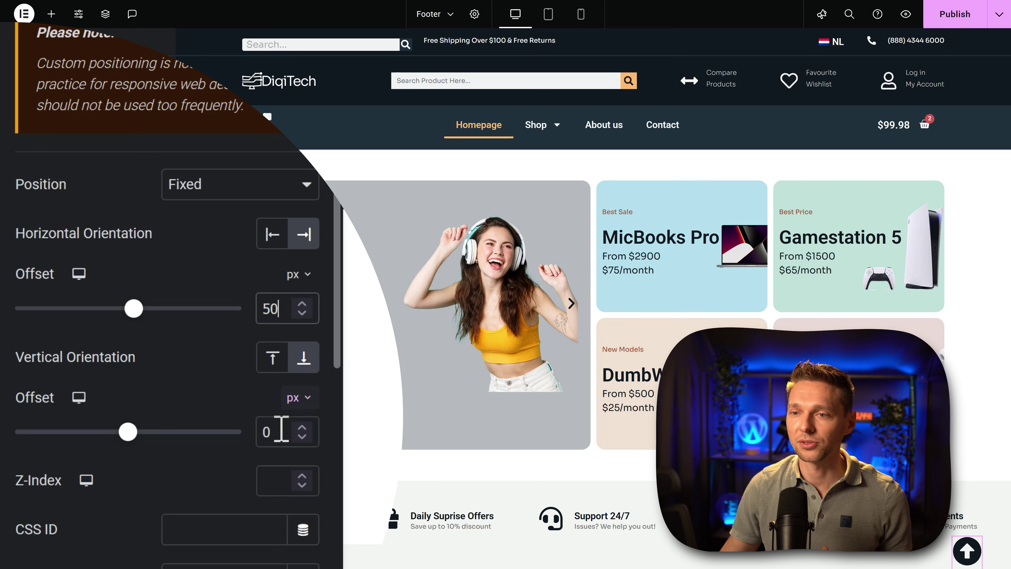
double_click(274, 431)
text(50)
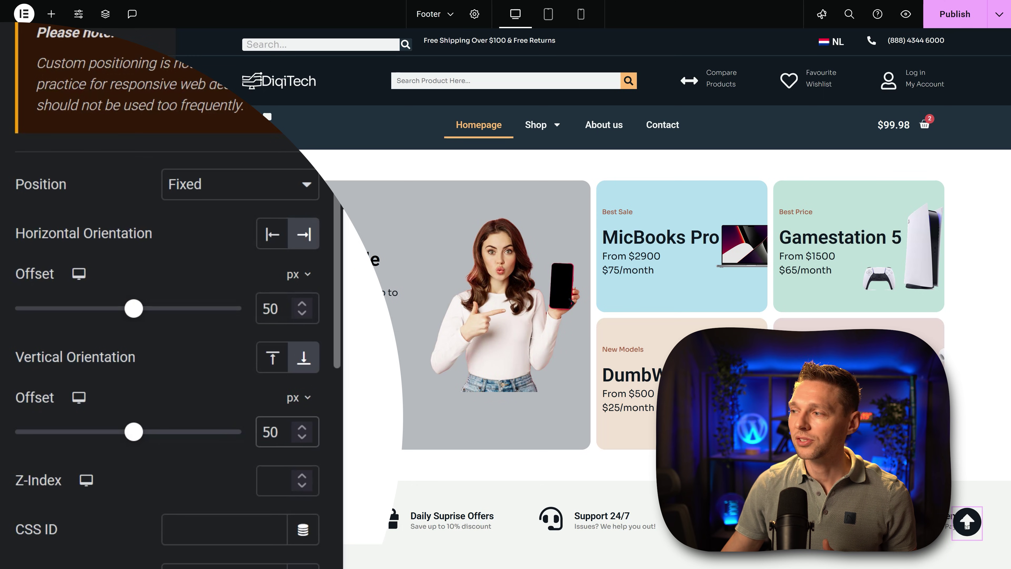
scroll(597, 239, down, 3)
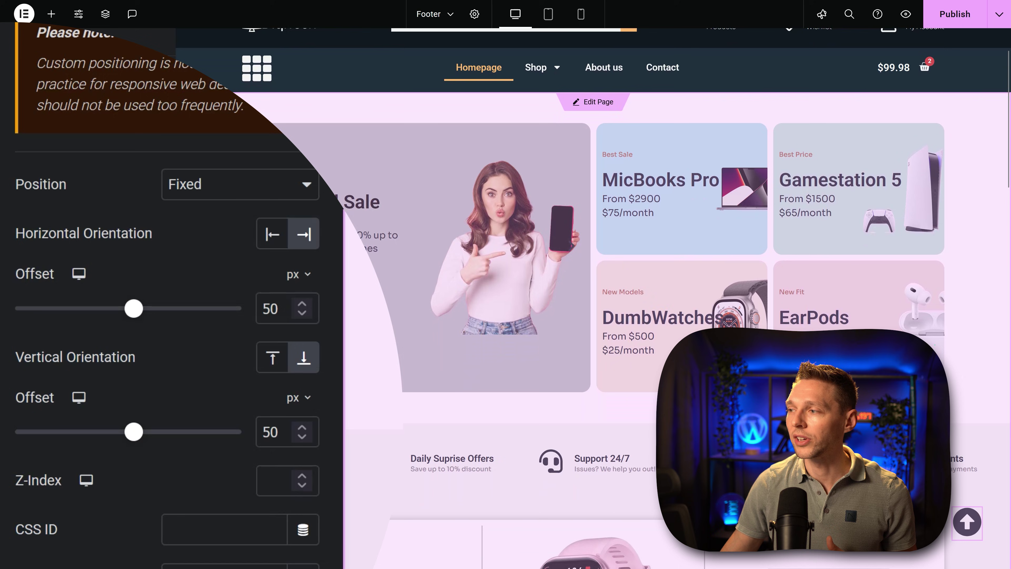
scroll(597, 239, up, 3)
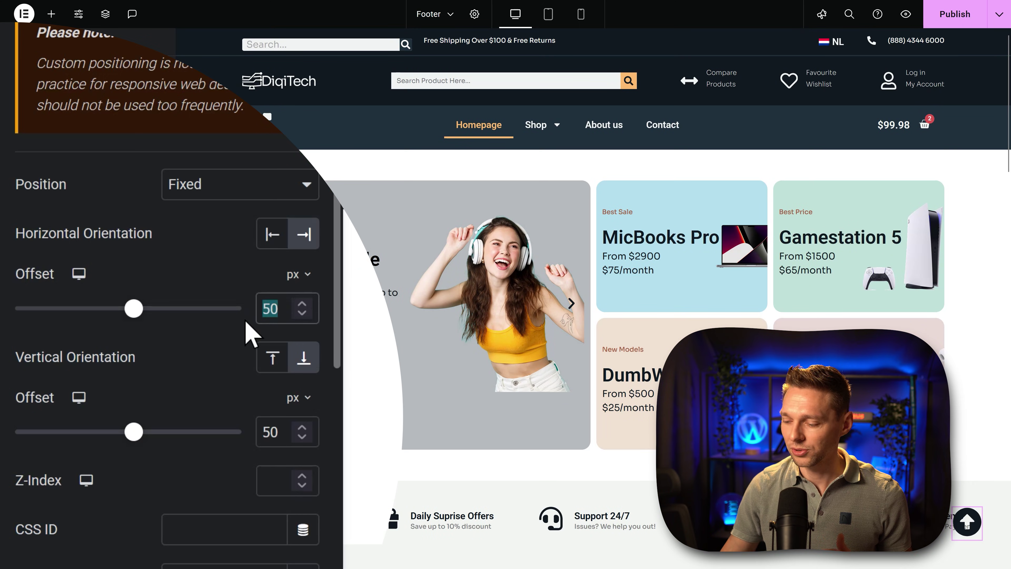
text(25)
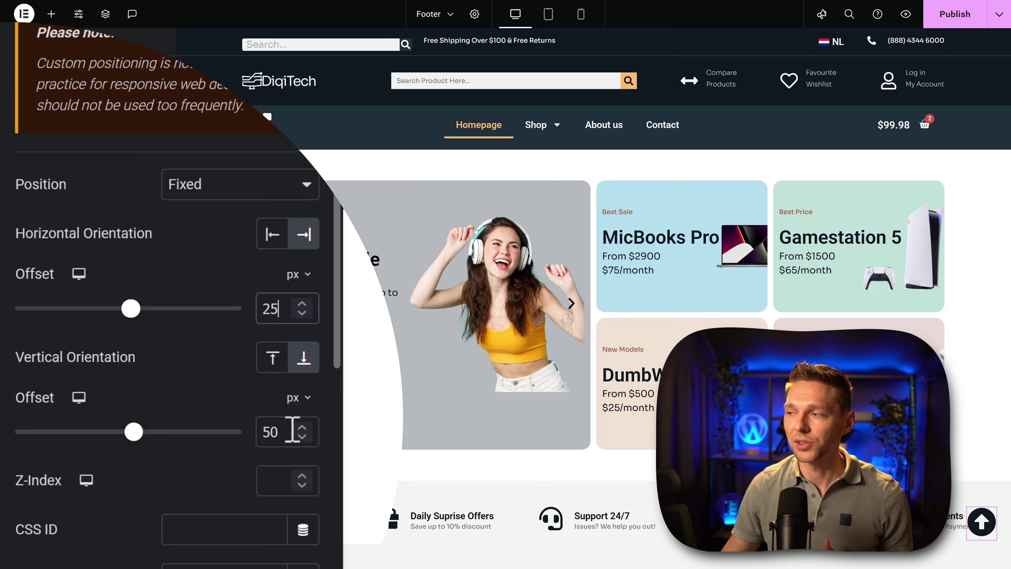
double_click(287, 433)
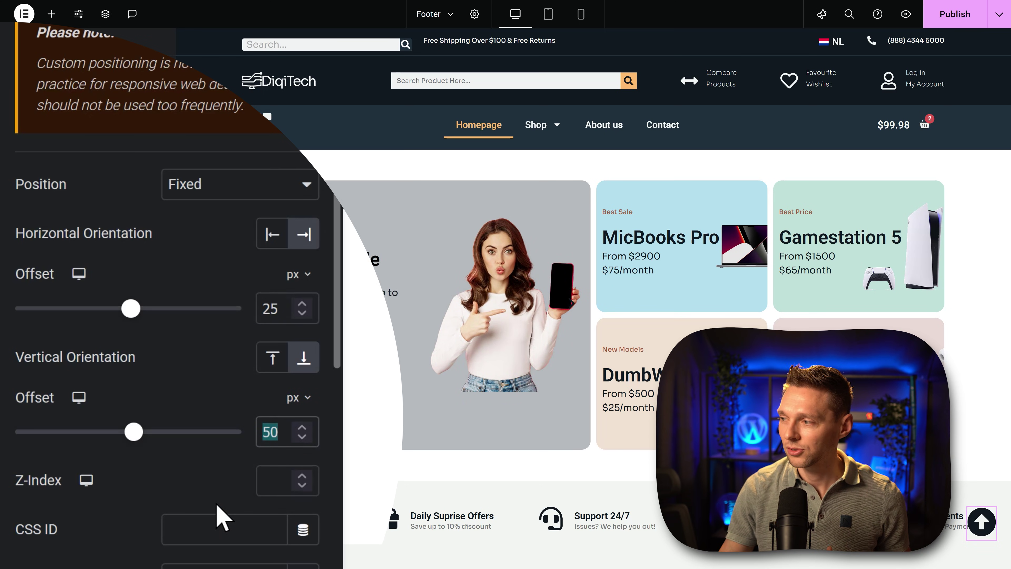
text(100)
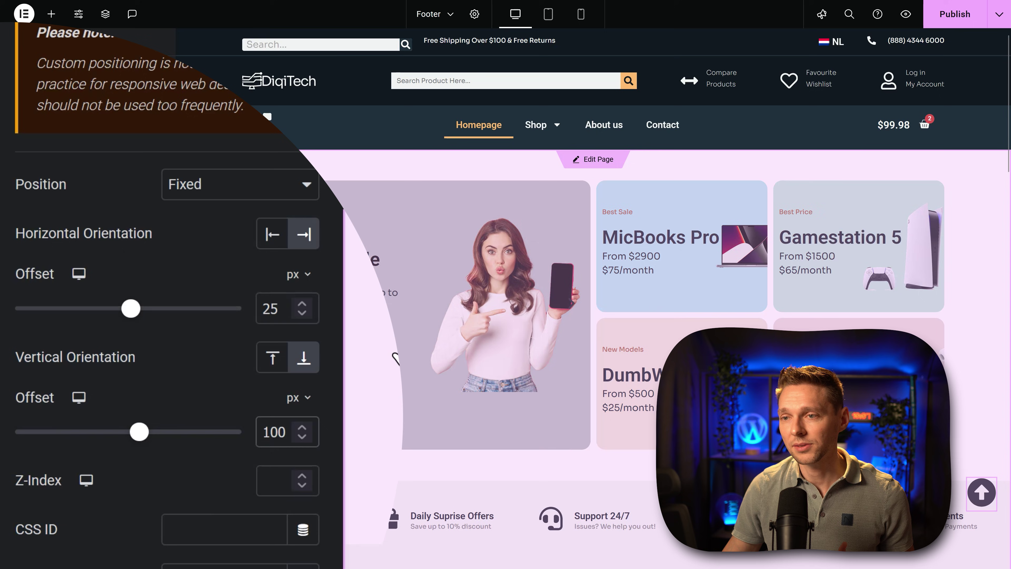
scroll(693, 64, down, 7)
scroll(692, 74, up, 7)
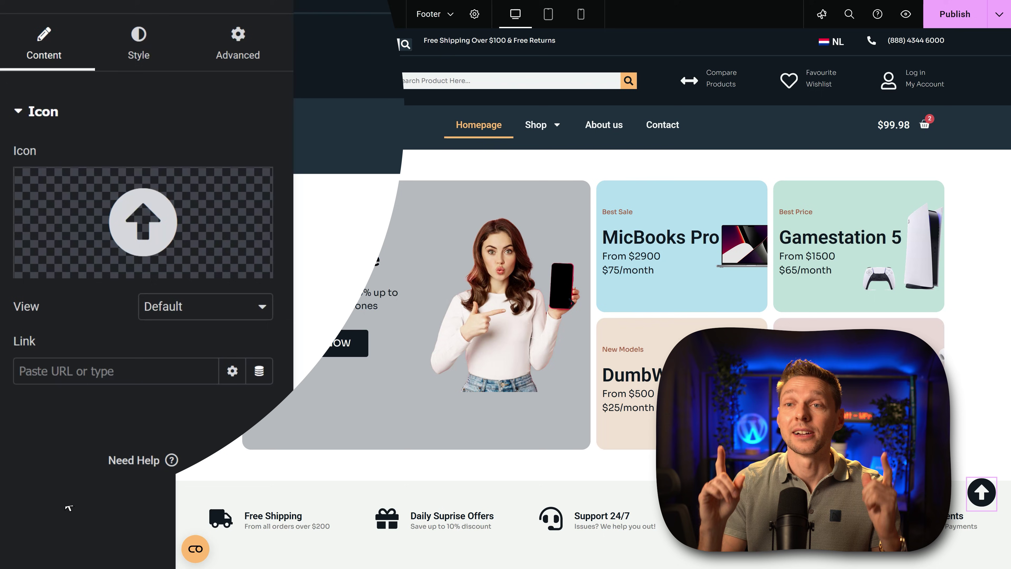
- Link the arrow icon to #top, then switch to editing the header
click(64, 372)
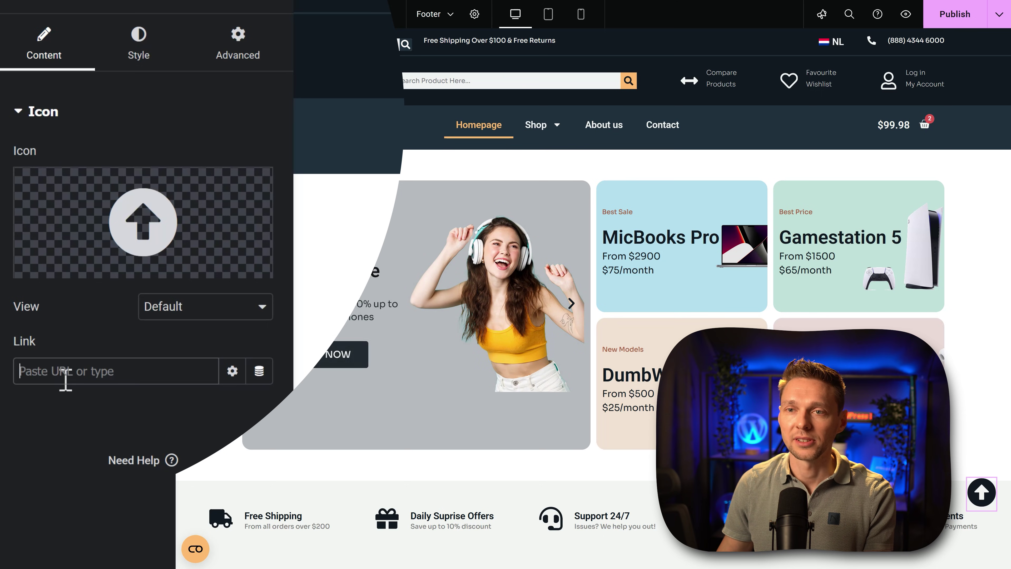
text(#top)
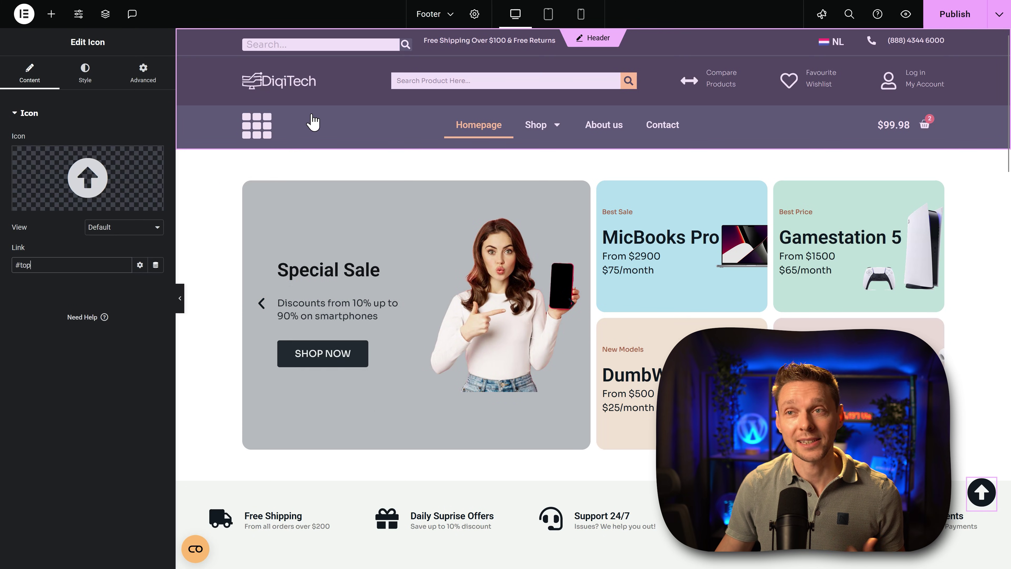
click(589, 40)
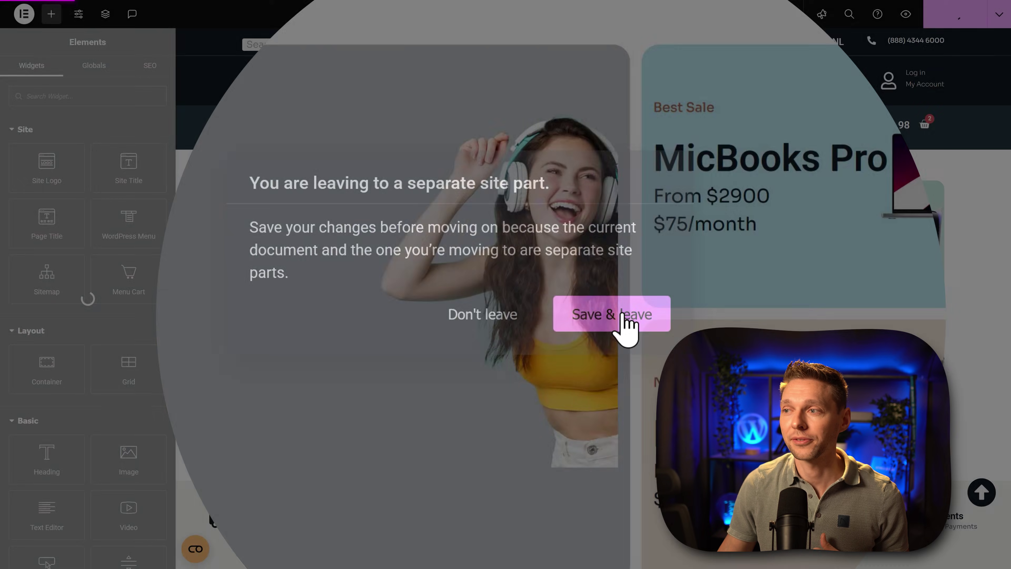
- Save the footer and confirm in the header that the top container's CSS ID is 'top'
click(622, 323)
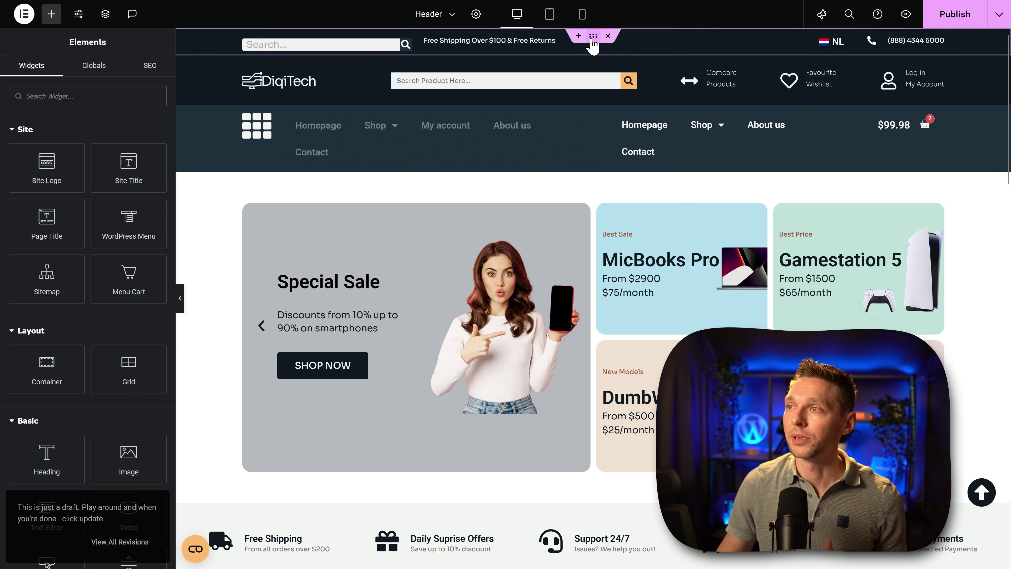
click(593, 36)
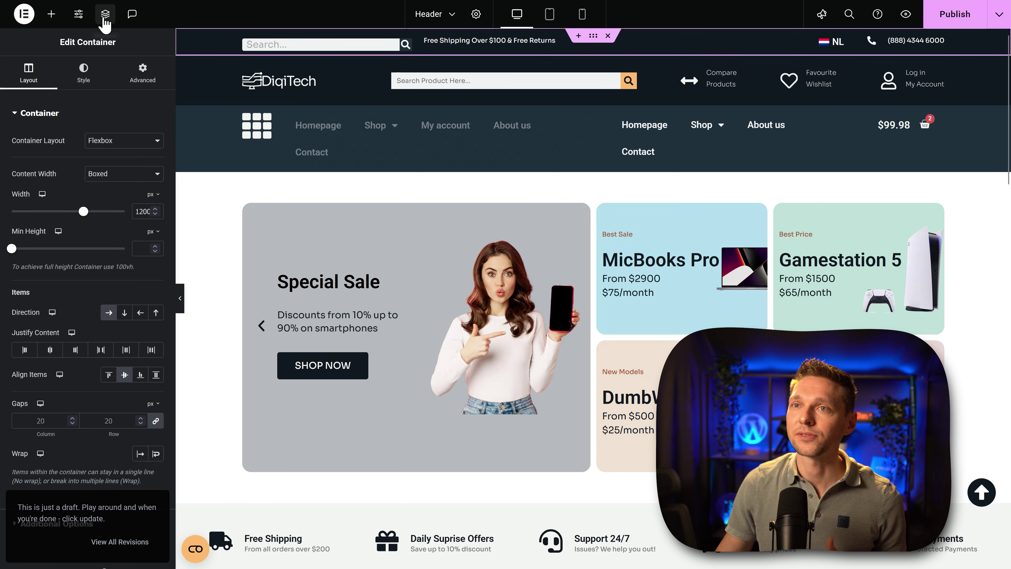
click(105, 16)
click(848, 86)
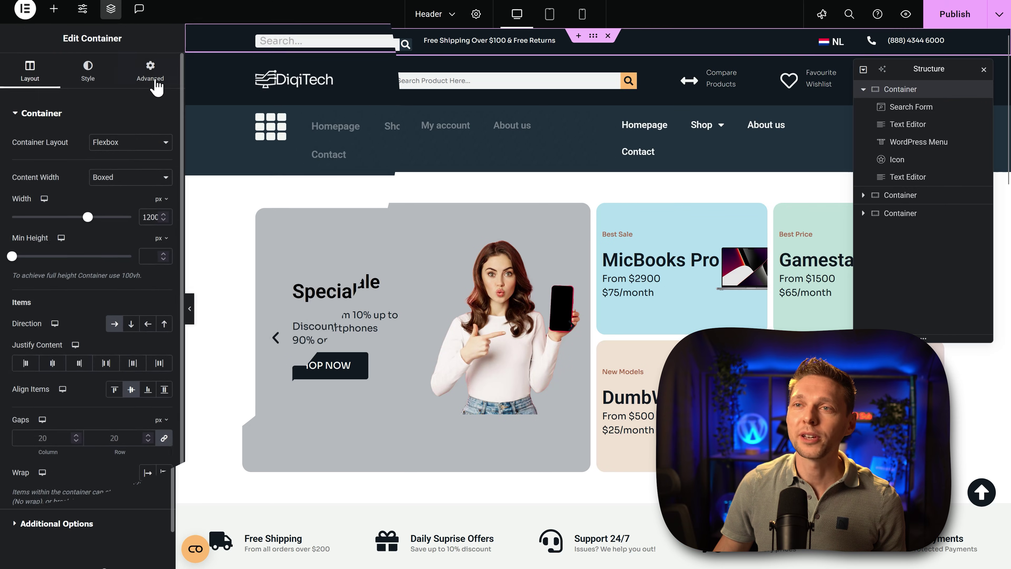
click(155, 81)
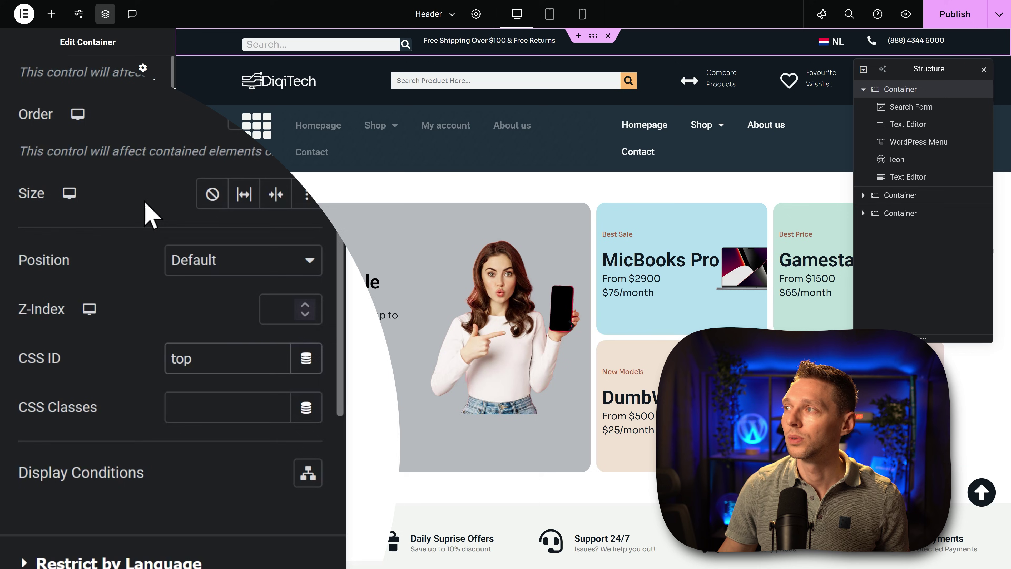
- Publish the header and test the back-to-top button on the live homepage
click(955, 14)
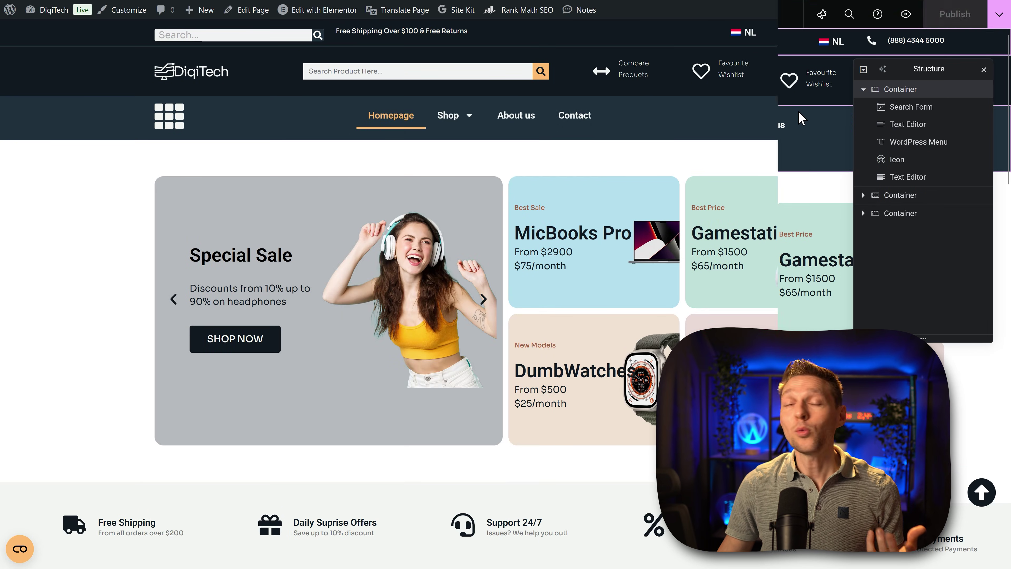
middle_click(942, 209)
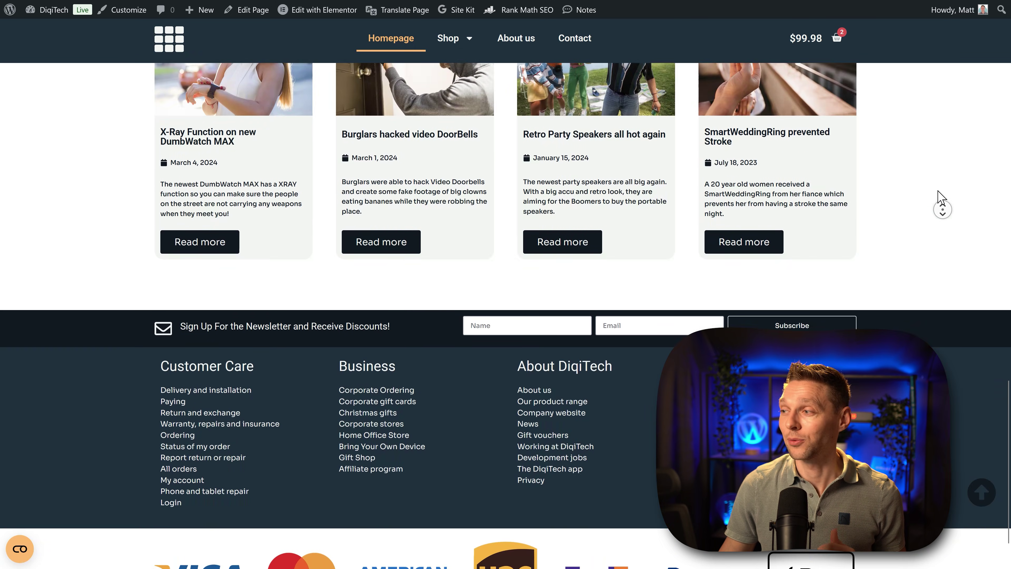
click(981, 492)
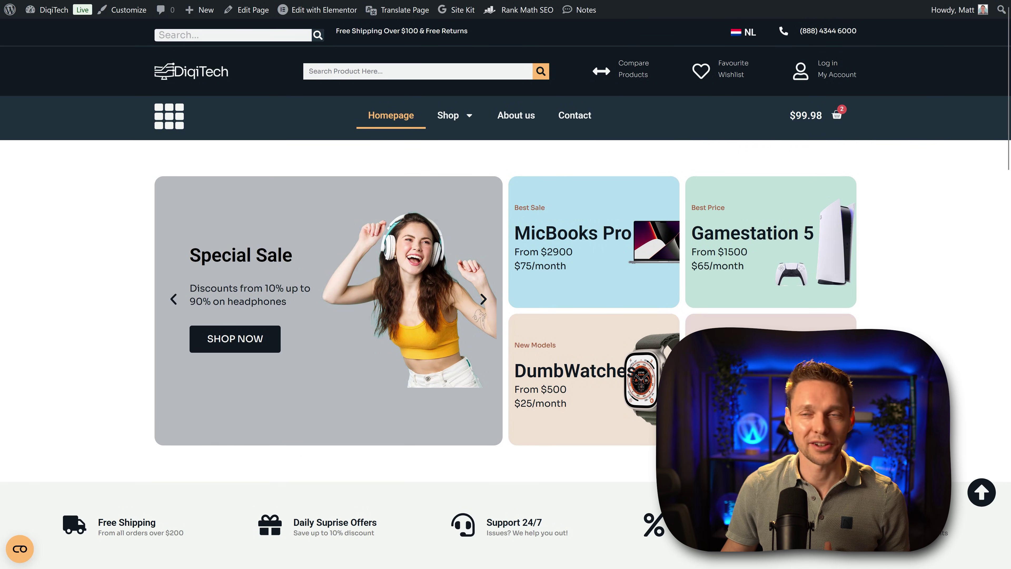
- Test the back-to-top button on the Game Consoles category and Gamestation 5 product pages
mouse_move(449, 118)
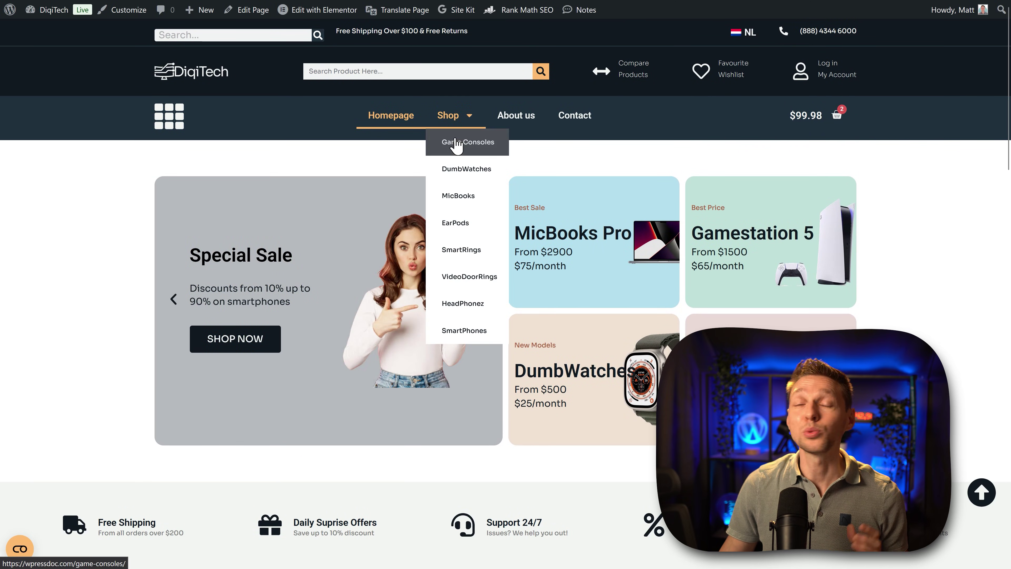
click(455, 143)
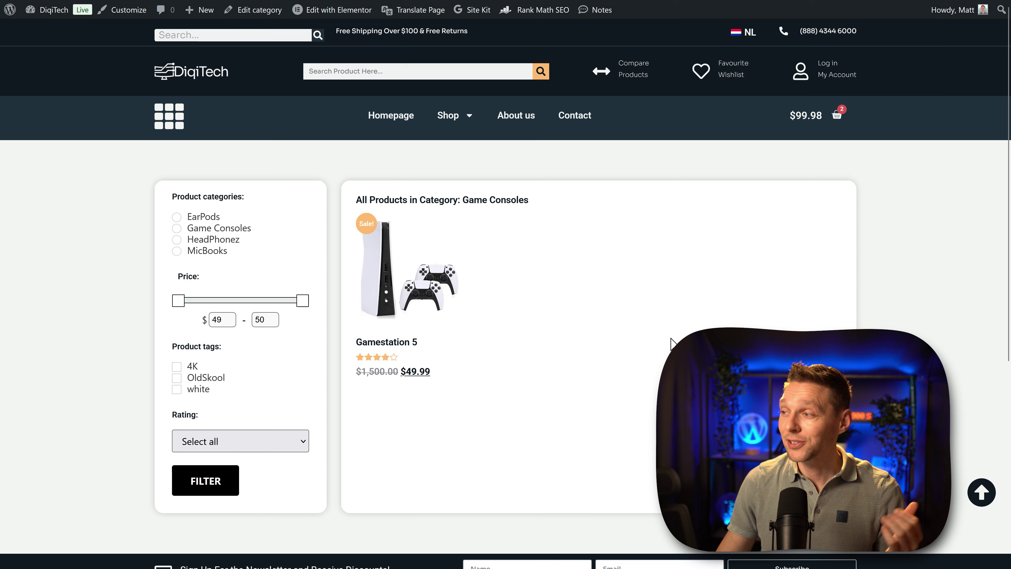
scroll(994, 508, down, 5)
click(982, 492)
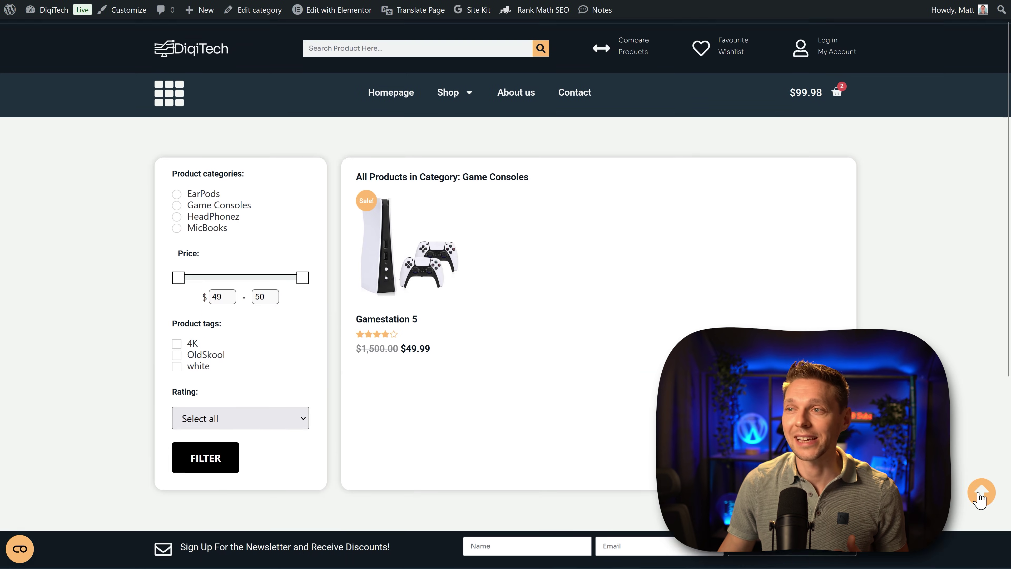
click(425, 301)
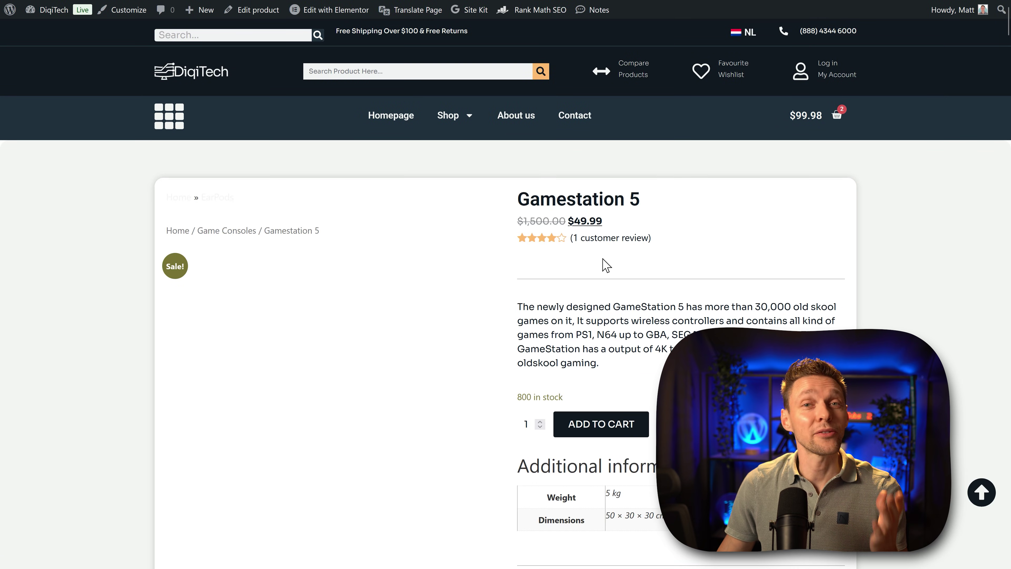
middle_click(858, 249)
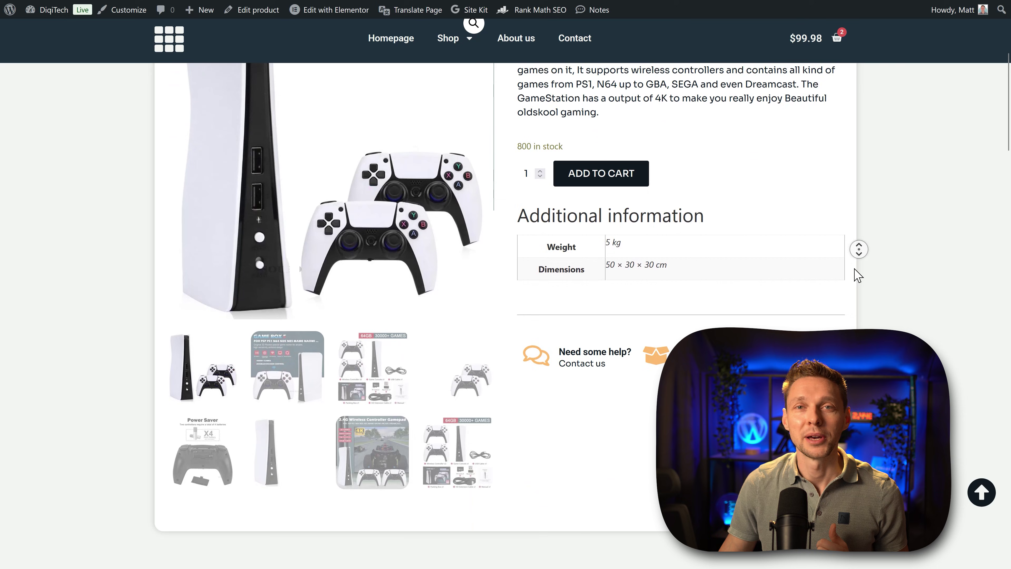
click(980, 493)
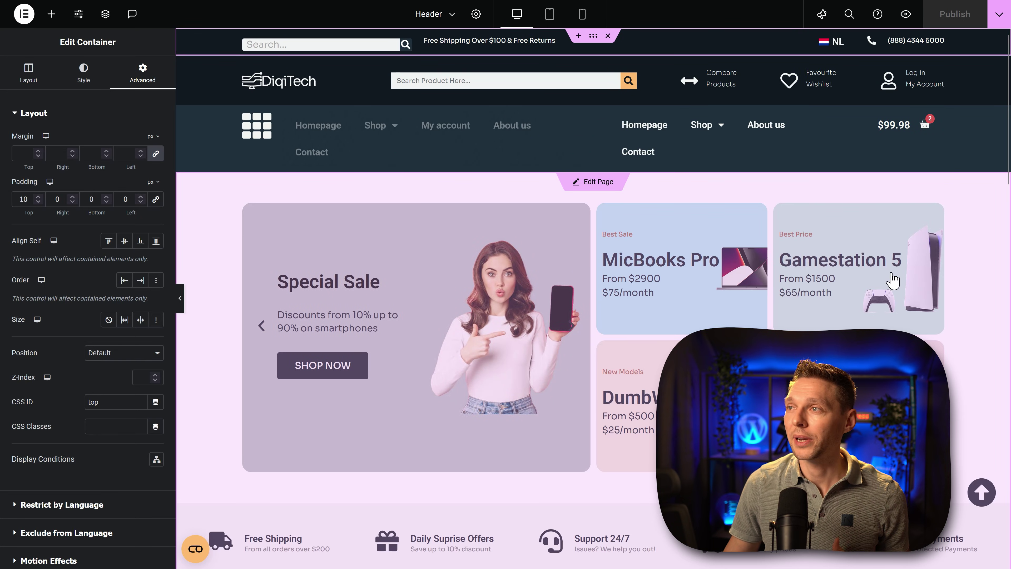
- Reopen the footer template and show the back-to-top arrow icon's Advanced settings
scroll(745, 209, down, 20)
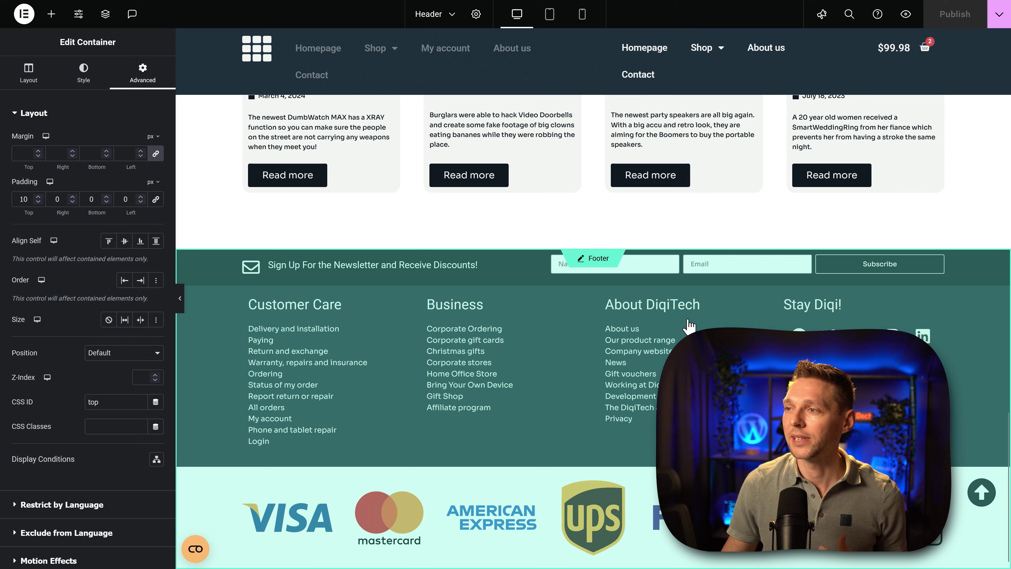
click(598, 258)
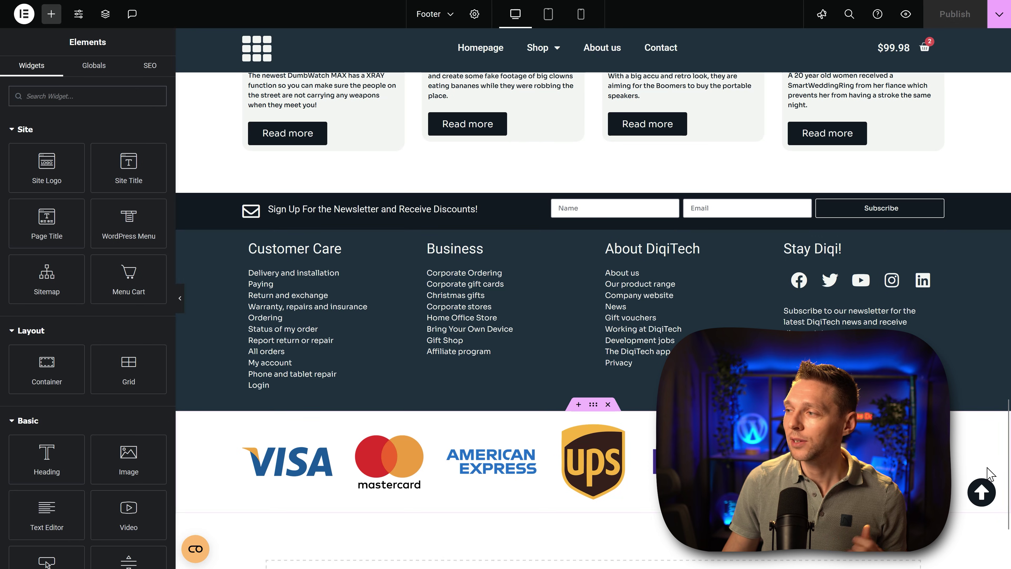
click(979, 494)
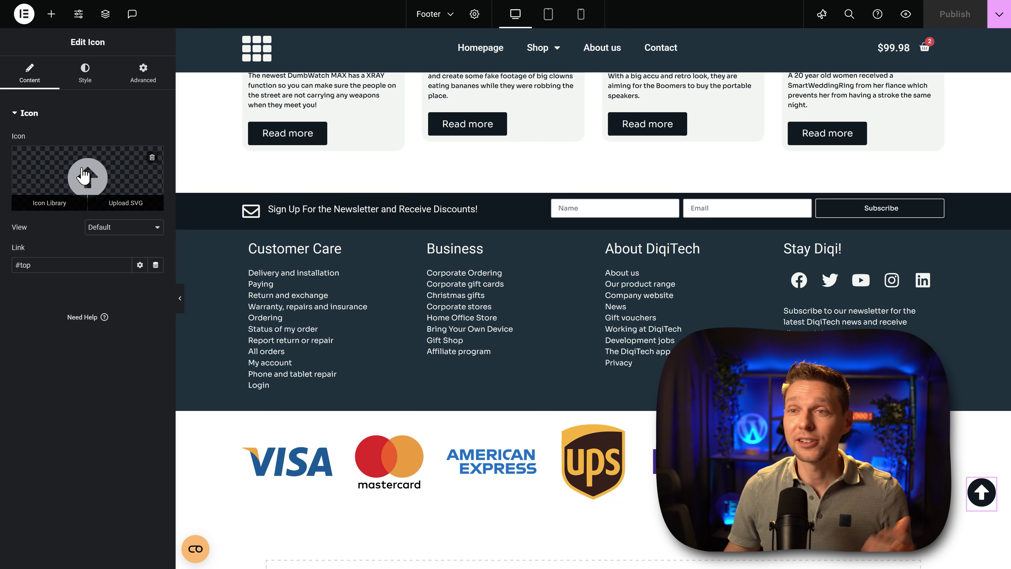
click(144, 79)
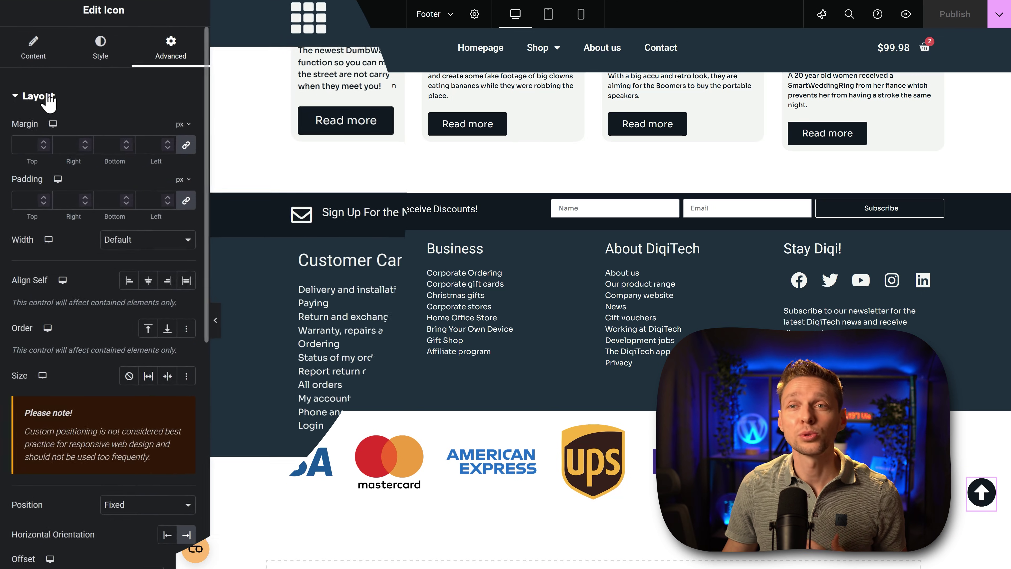
- In Motion Effects, set the icon's Entrance Animation to None and enable Scrolling Effects
click(42, 112)
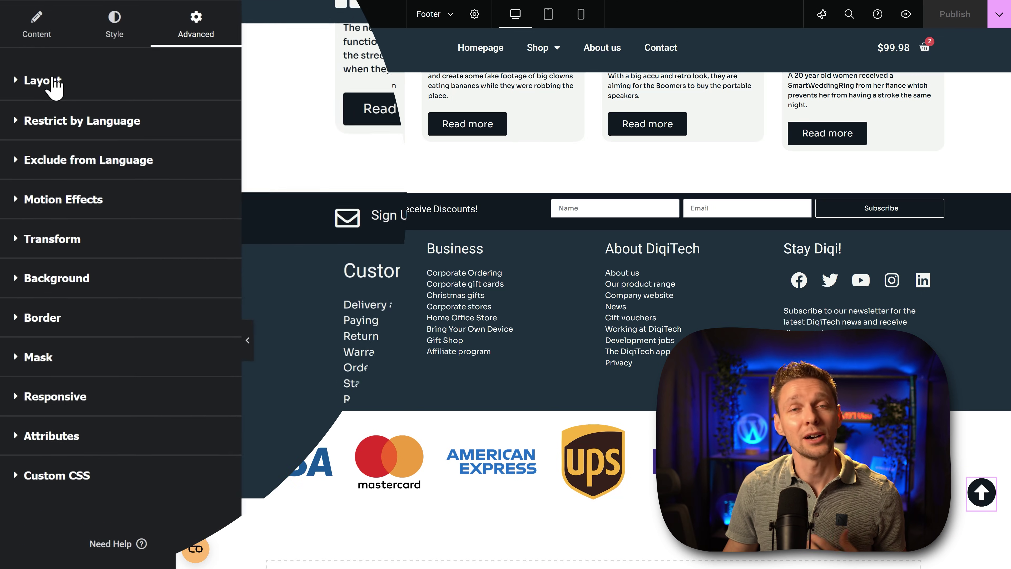
click(83, 201)
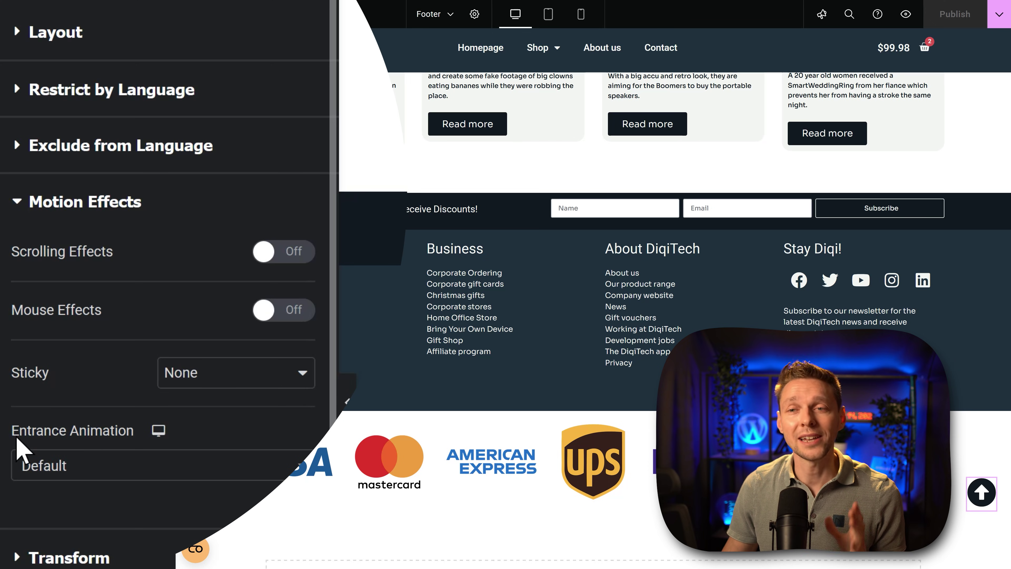
click(85, 448)
click(48, 566)
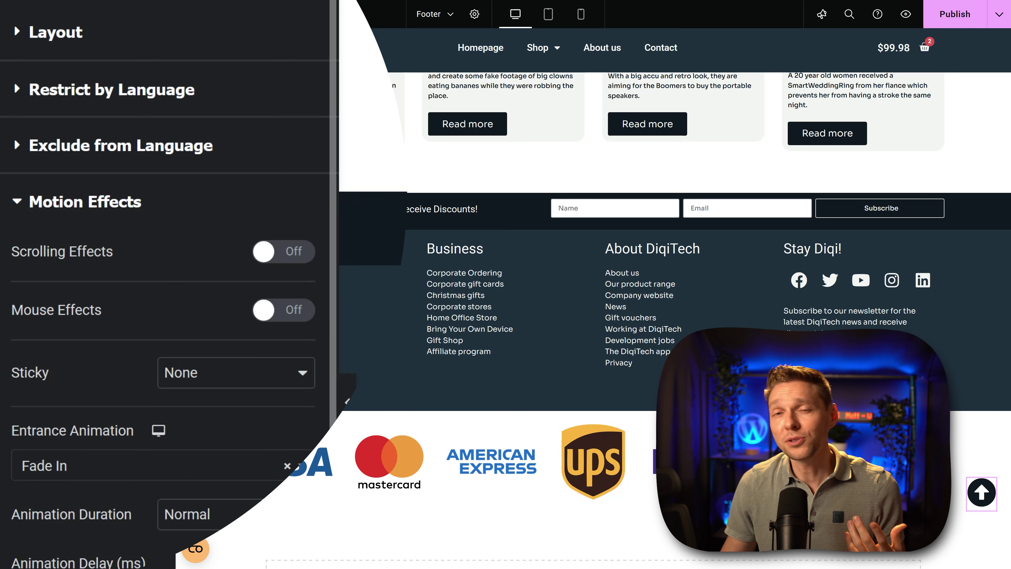
scroll(226, 518, down, 2)
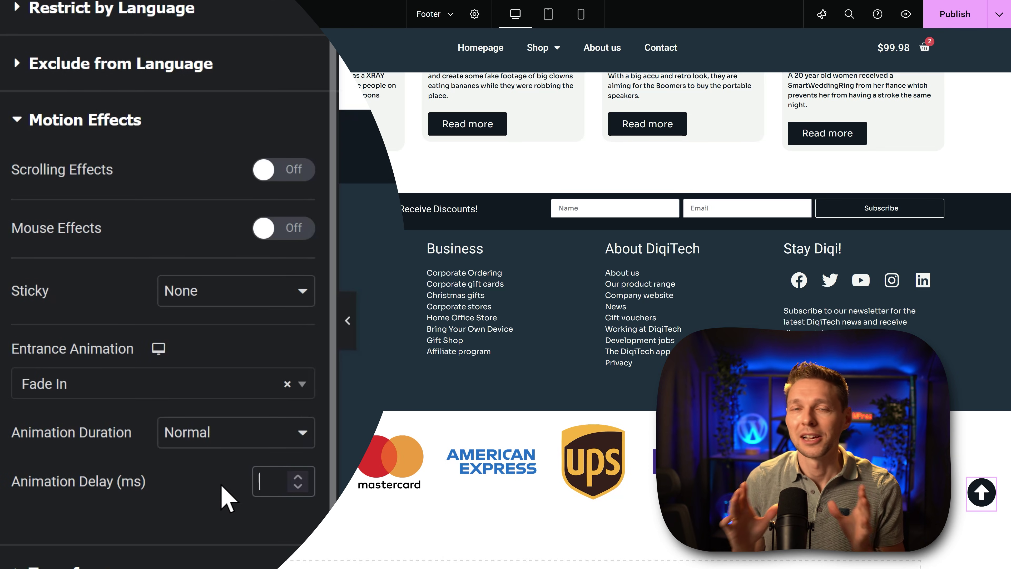
click(137, 390)
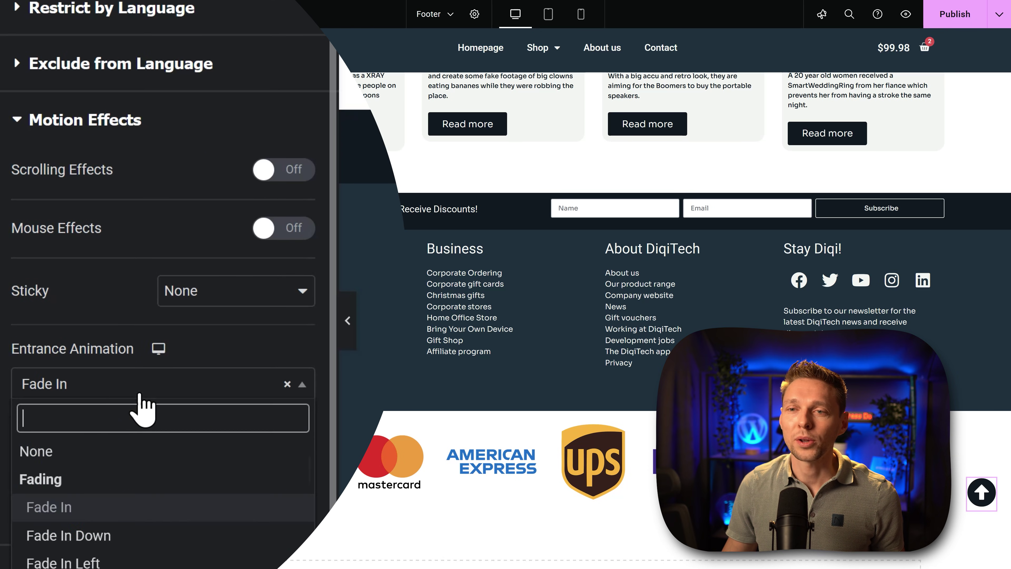
click(81, 454)
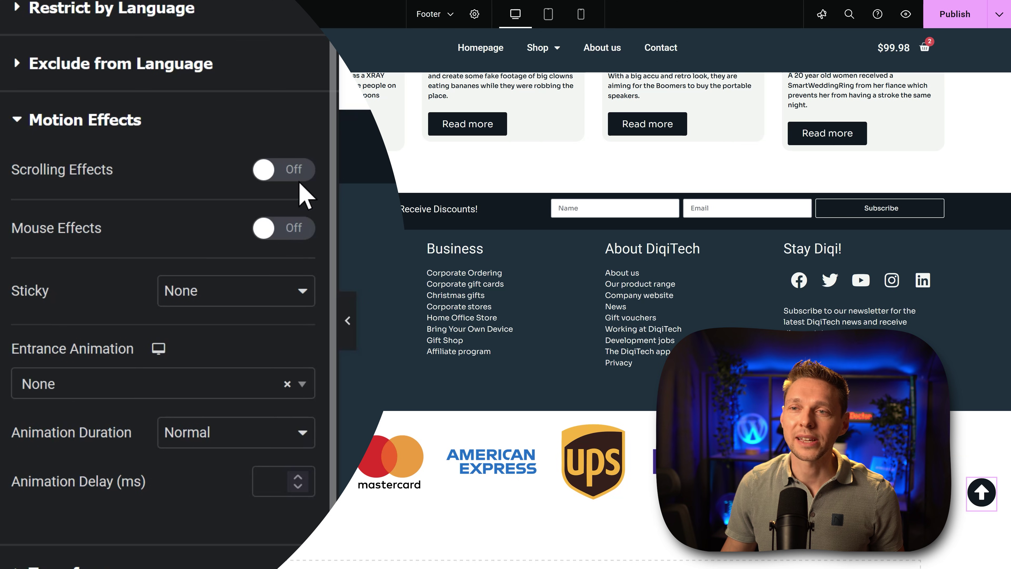
click(303, 171)
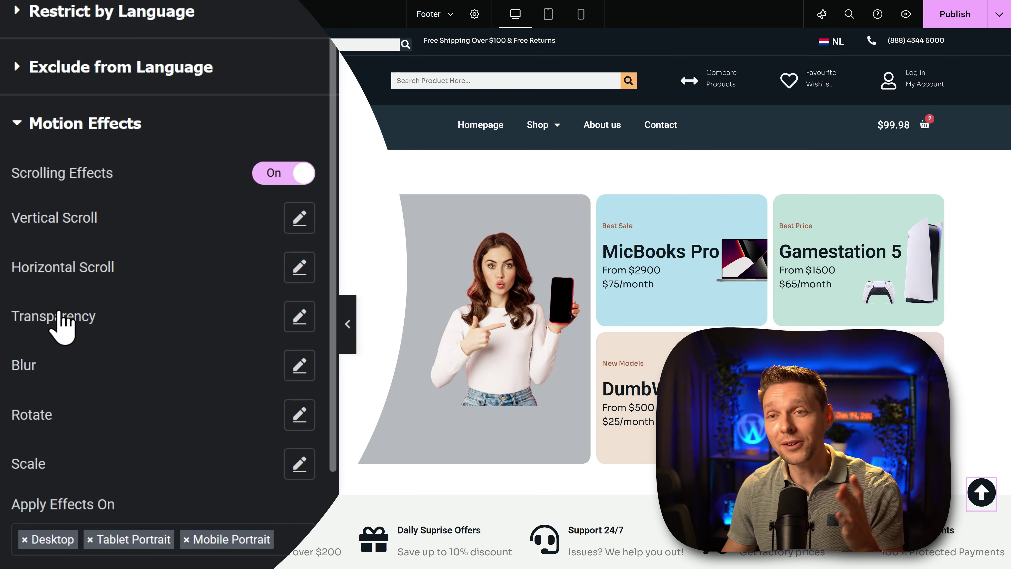
- Set the icon's Transparency scroll effect to Fade In with a 0% to 20% viewport range
click(301, 316)
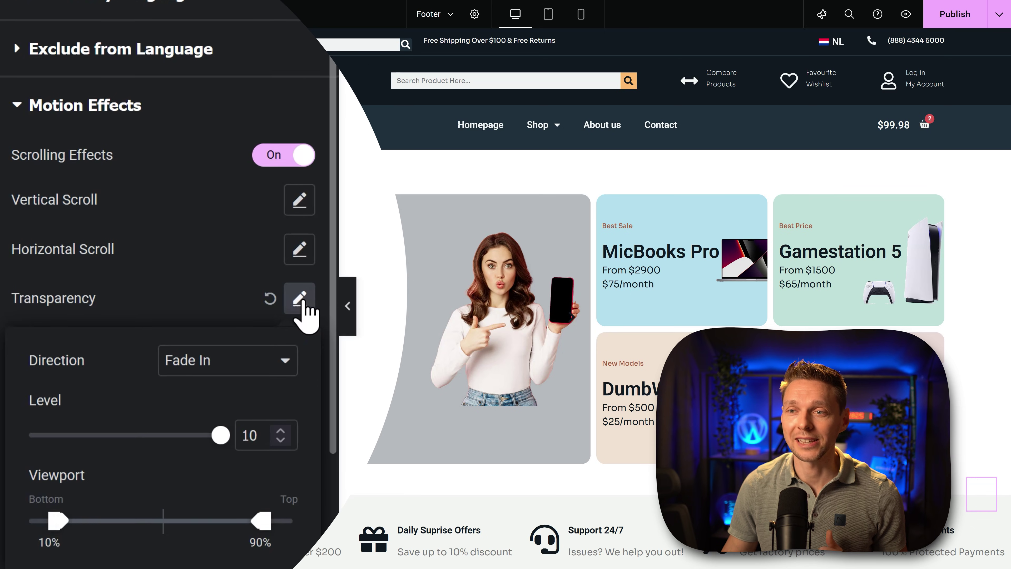
scroll(303, 311, down, 3)
click(187, 292)
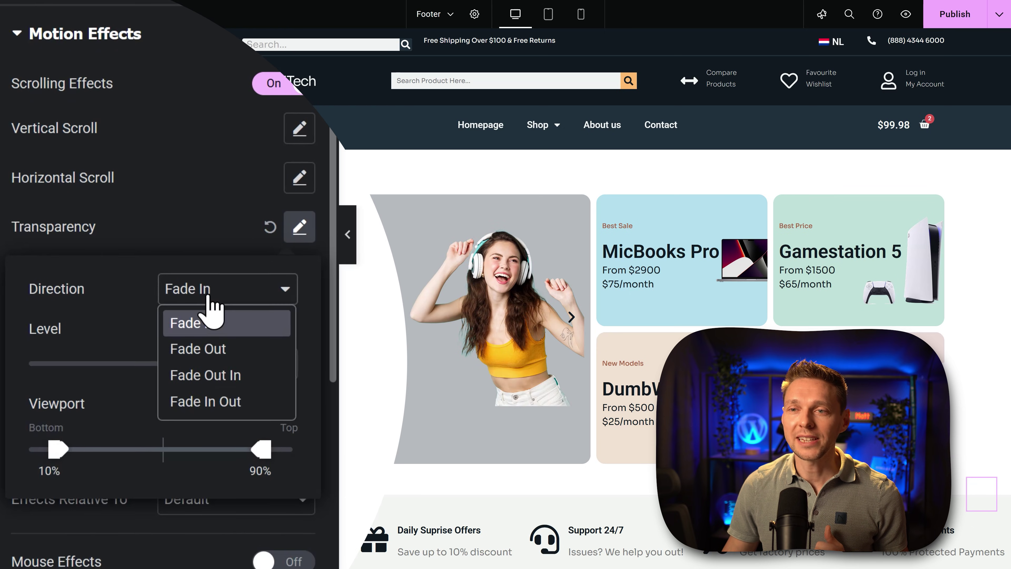
click(210, 317)
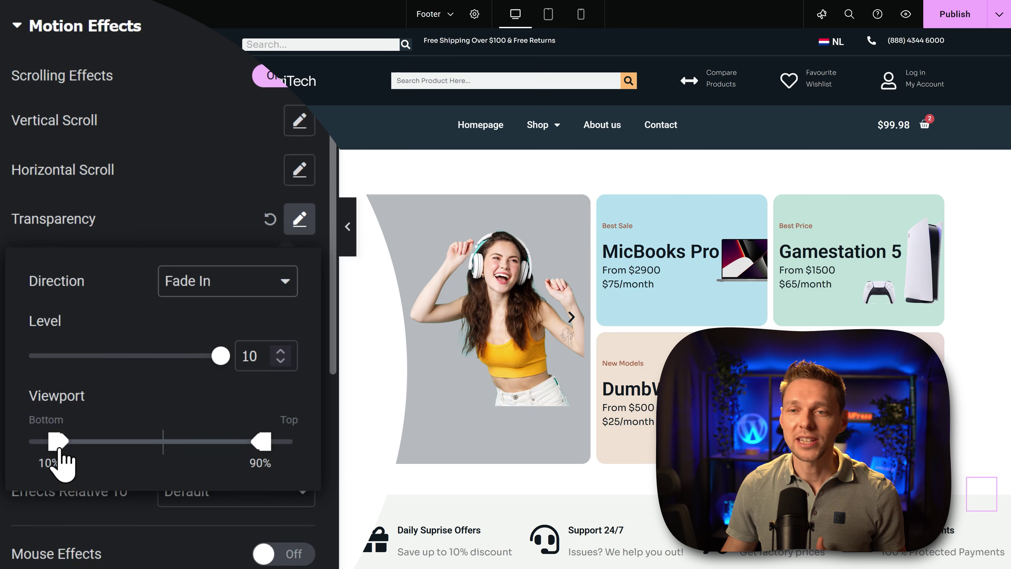
drag(59, 448, 22, 456)
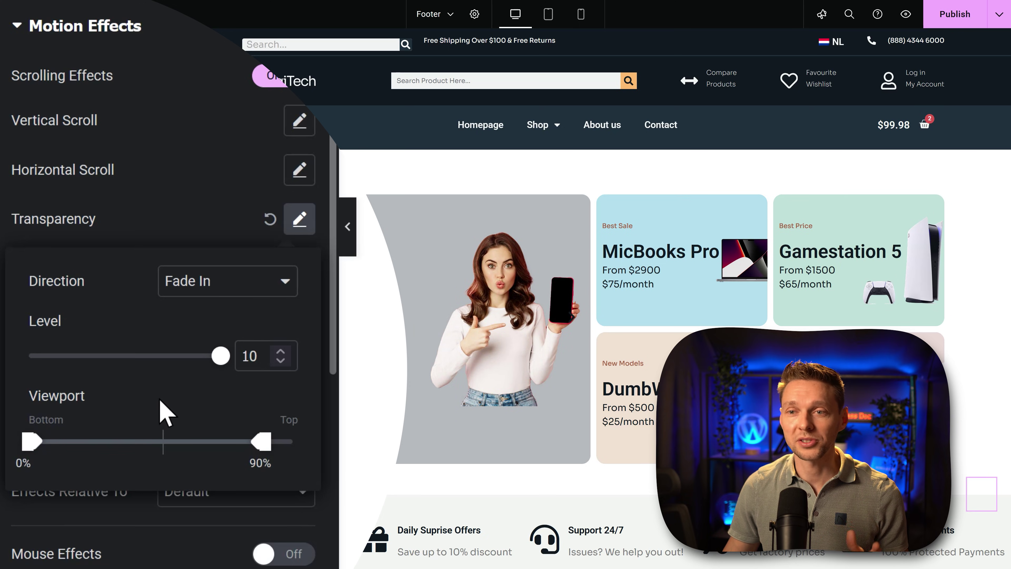
drag(260, 450, 67, 479)
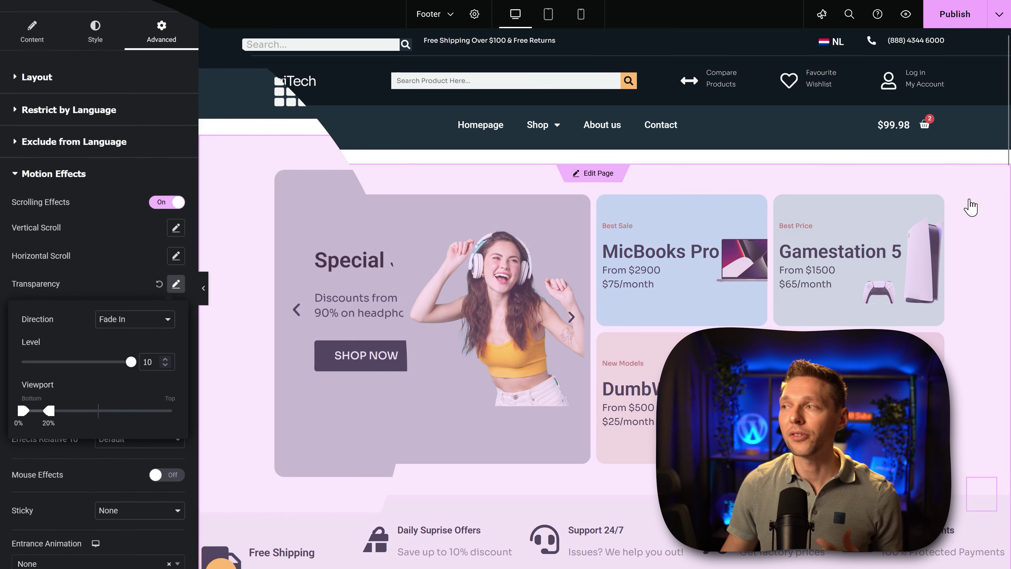
scroll(968, 209, down, 8)
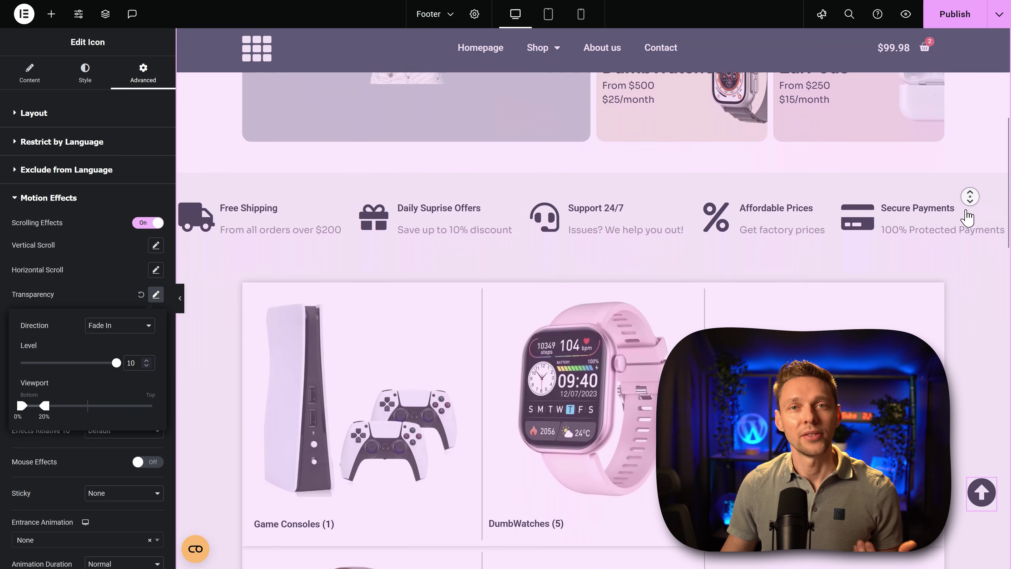
scroll(967, 217, down, 15)
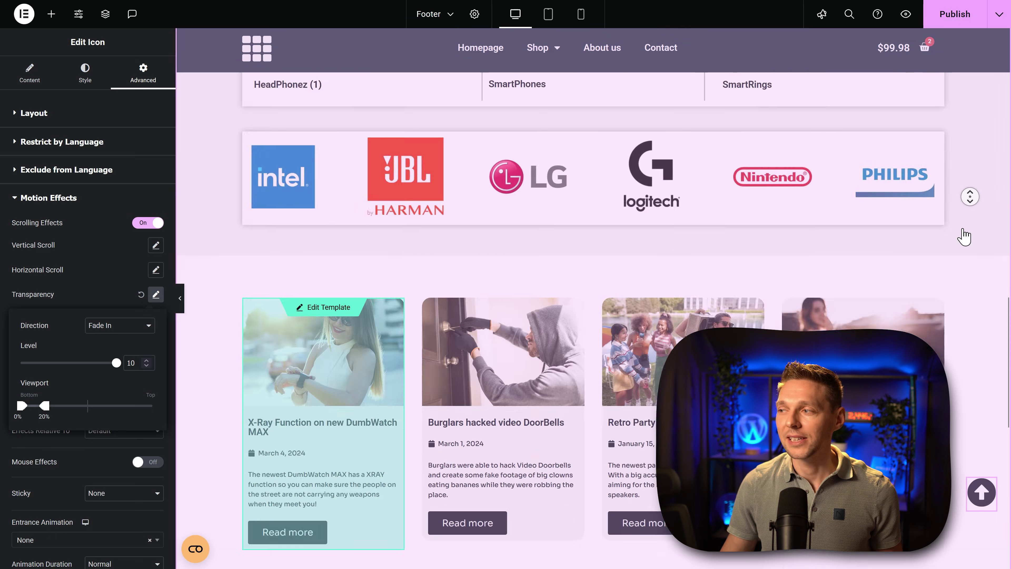
scroll(966, 236, down, 12)
scroll(971, 199, up, 5)
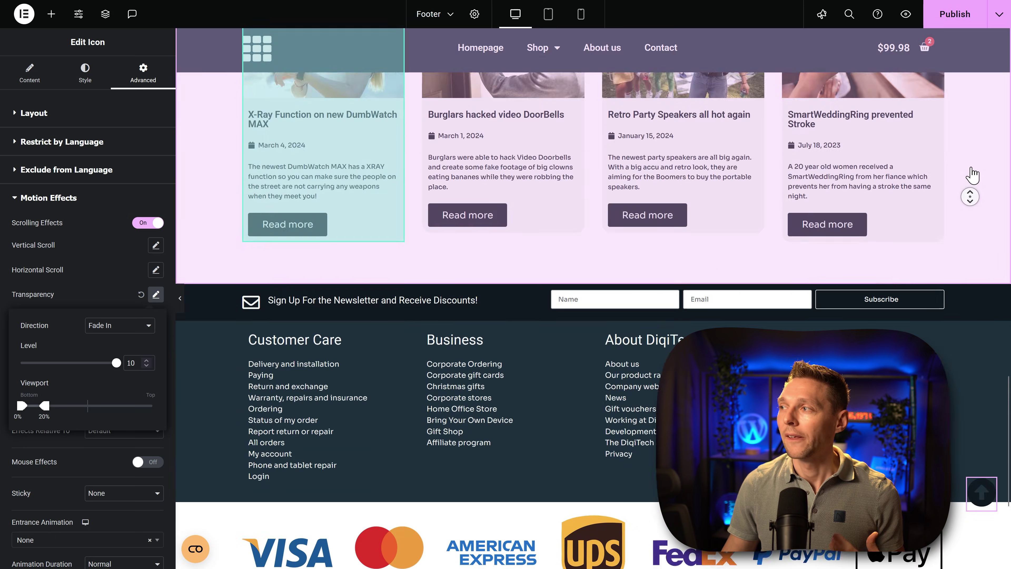
scroll(969, 175, up, 20)
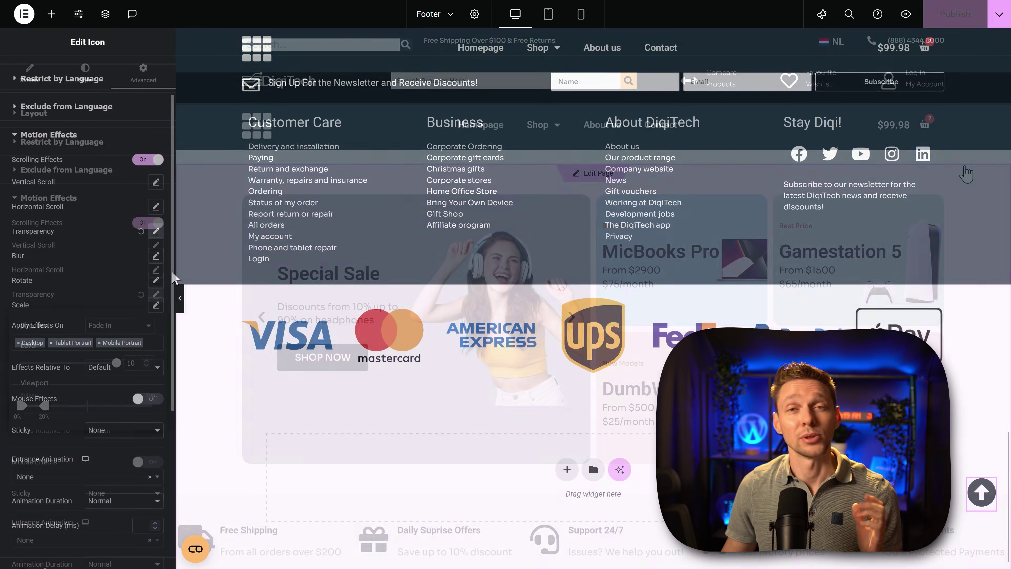
- Expand the icon's Layout section to show its fixed position and 25 px / 100 px offsets
scroll(160, 278, up, 2)
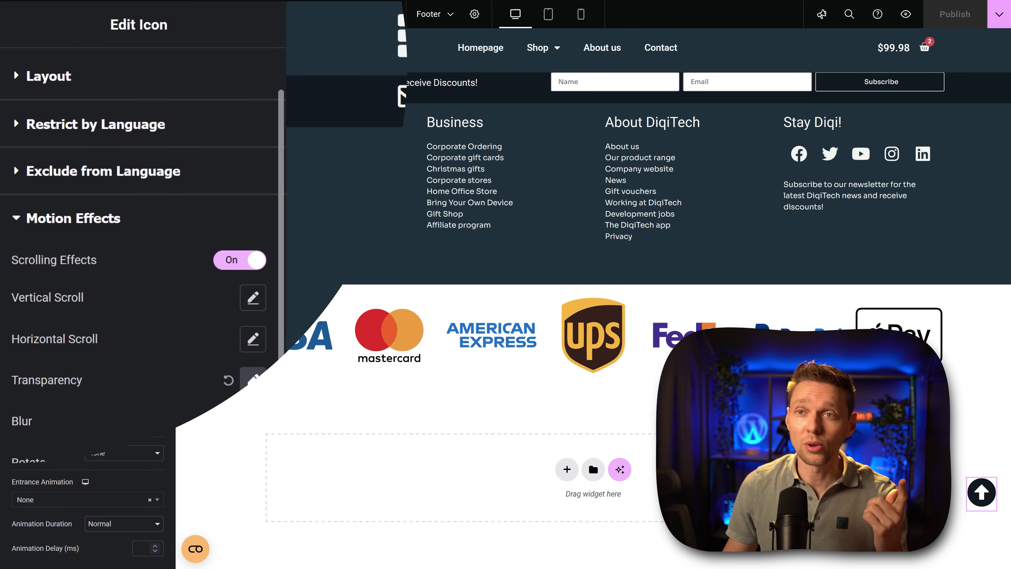
click(47, 119)
scroll(47, 118, up, 1)
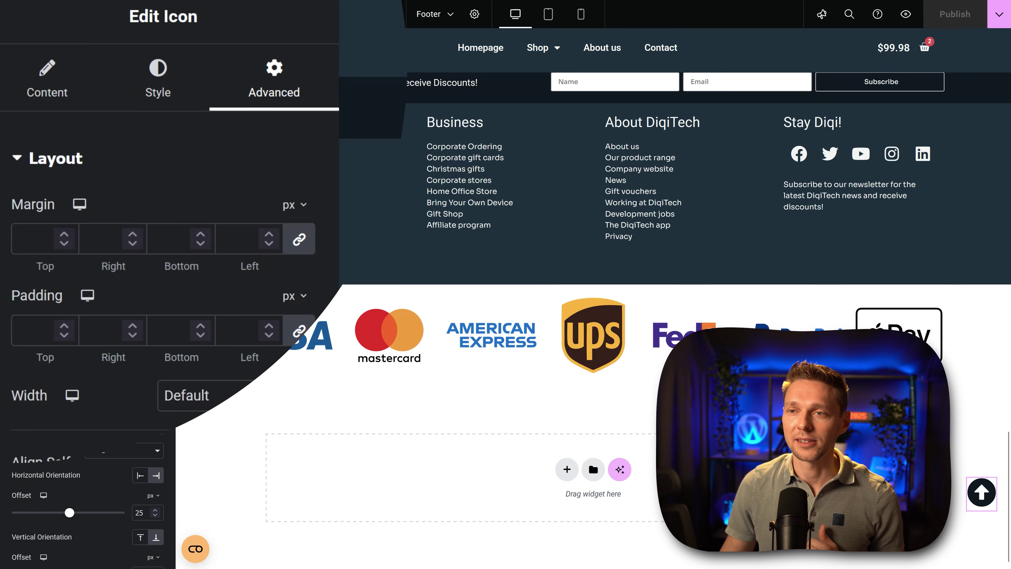
scroll(135, 499, down, 1)
scroll(159, 279, down, 10)
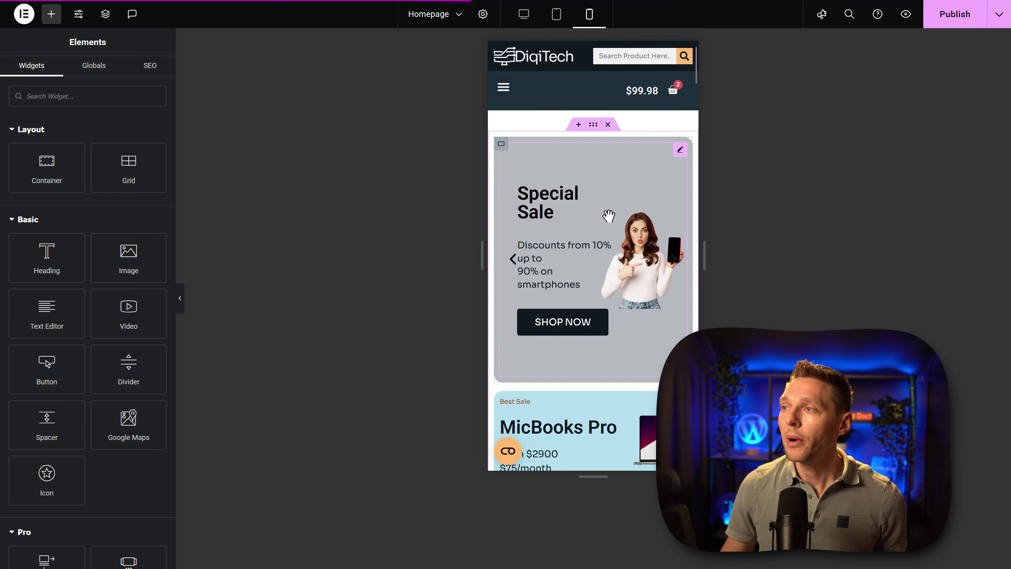
- Scroll the mobile-width homepage preview down to the footer area
scroll(608, 216, down, 10)
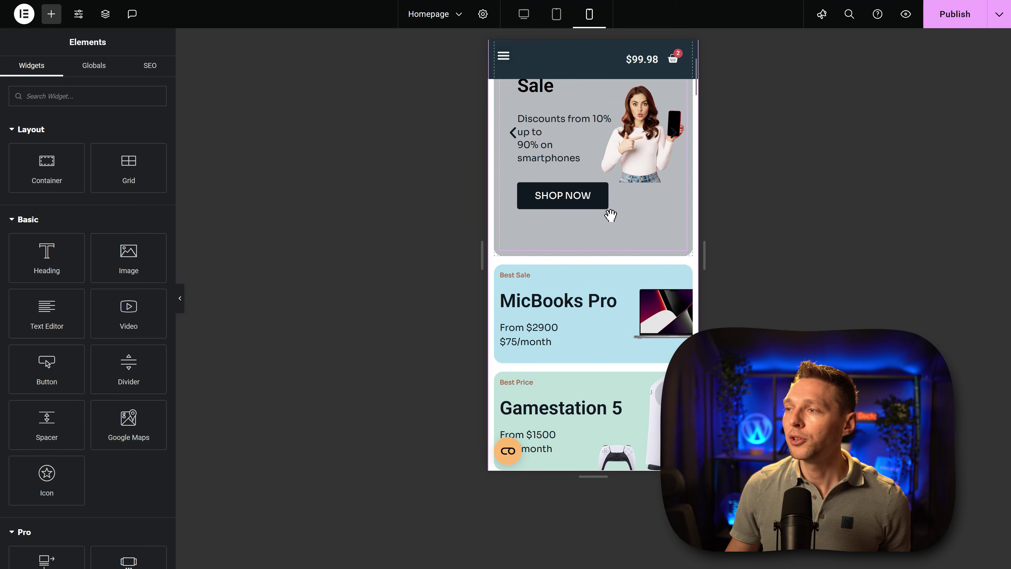
scroll(618, 235, down, 8)
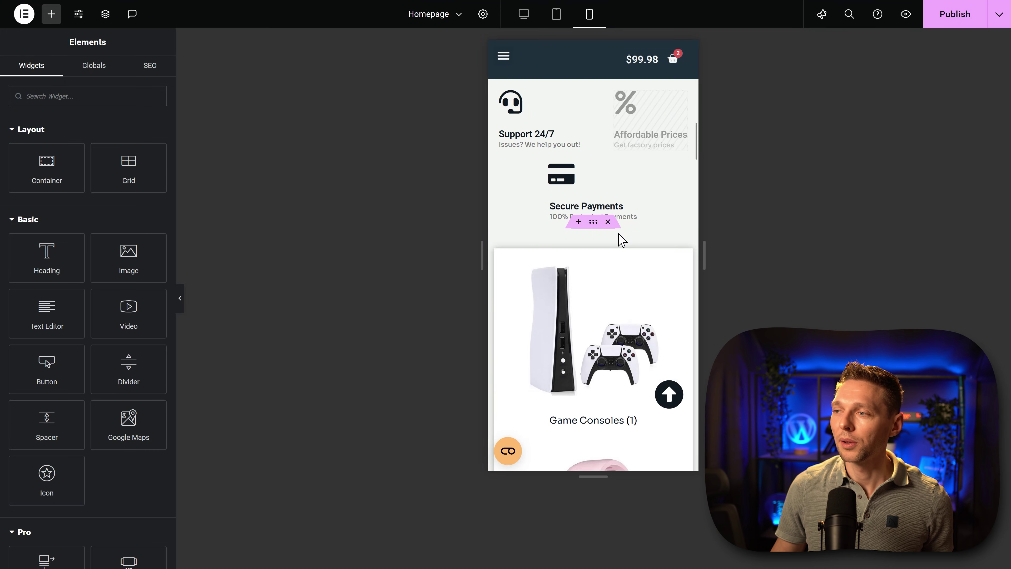
scroll(686, 345, down, 3)
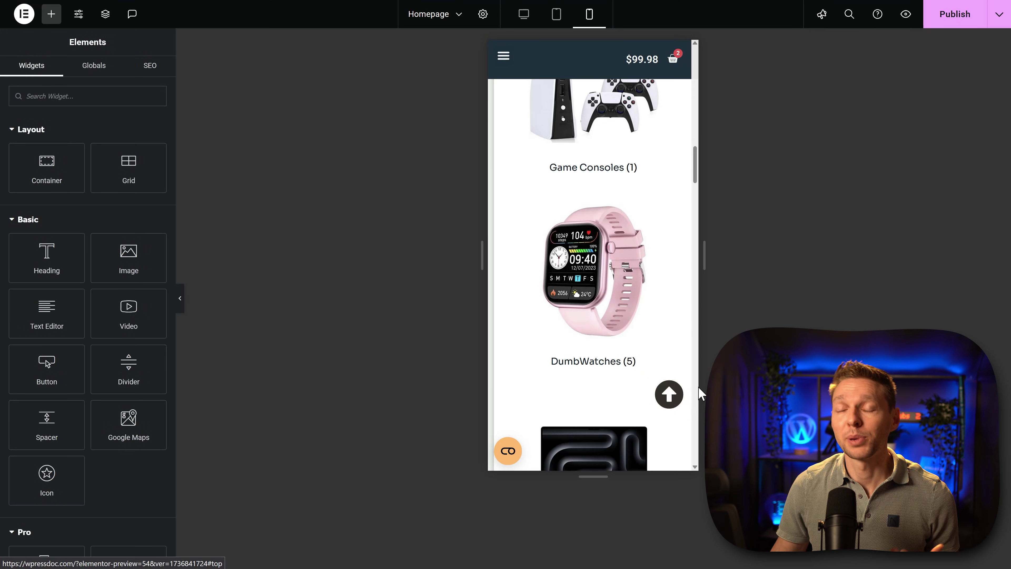
scroll(669, 402, down, 5)
scroll(670, 410, down, 10)
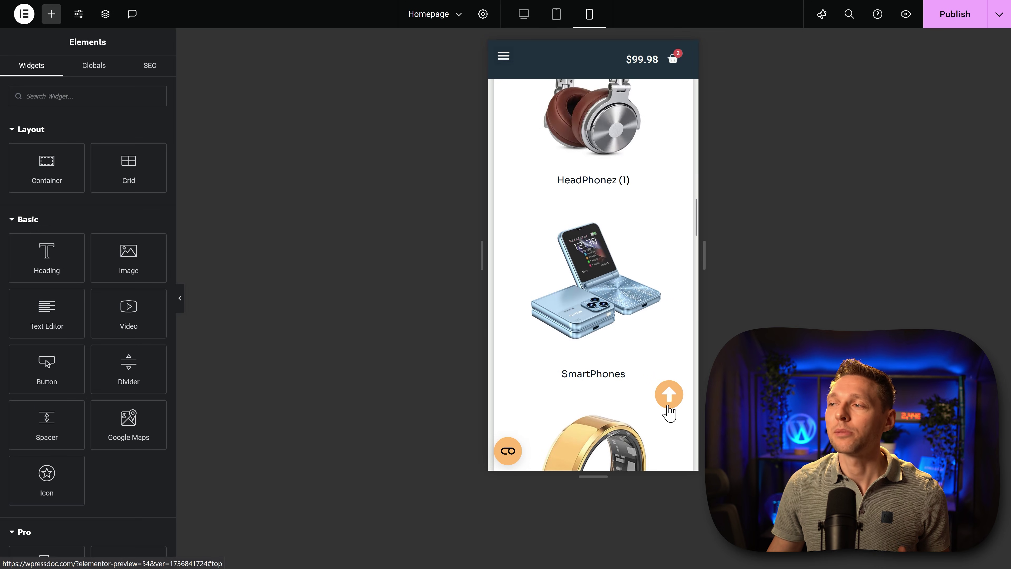
scroll(670, 410, down, 3)
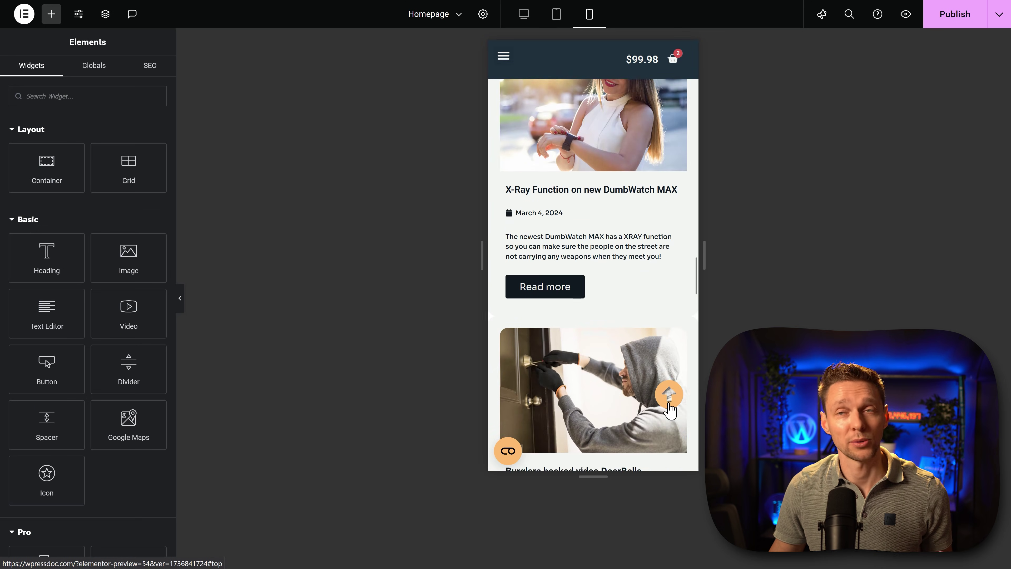
scroll(670, 418, down, 6)
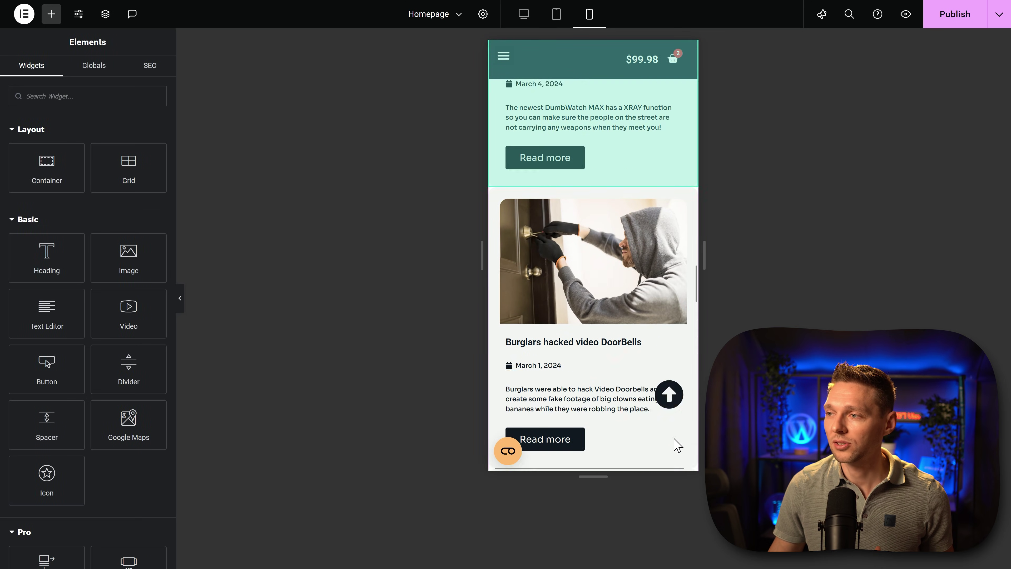
drag(694, 308, 694, 428)
- Save the homepage, open the Footer template and select the back-to-top icon
click(615, 360)
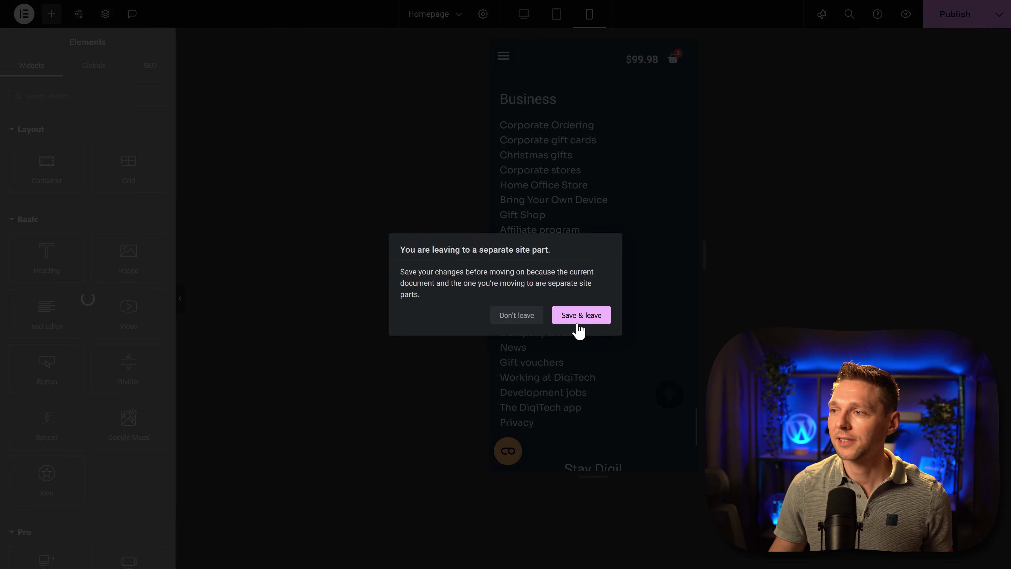
click(580, 317)
click(668, 406)
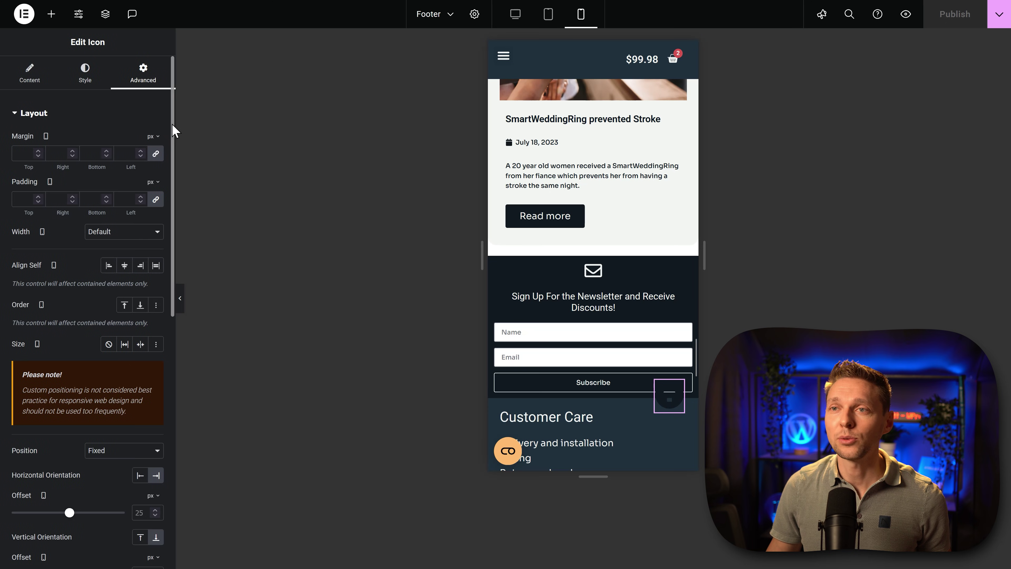
- Set the icon's mobile offsets to 10 px horizontal and 0 px vertical
scroll(167, 157, down, 3)
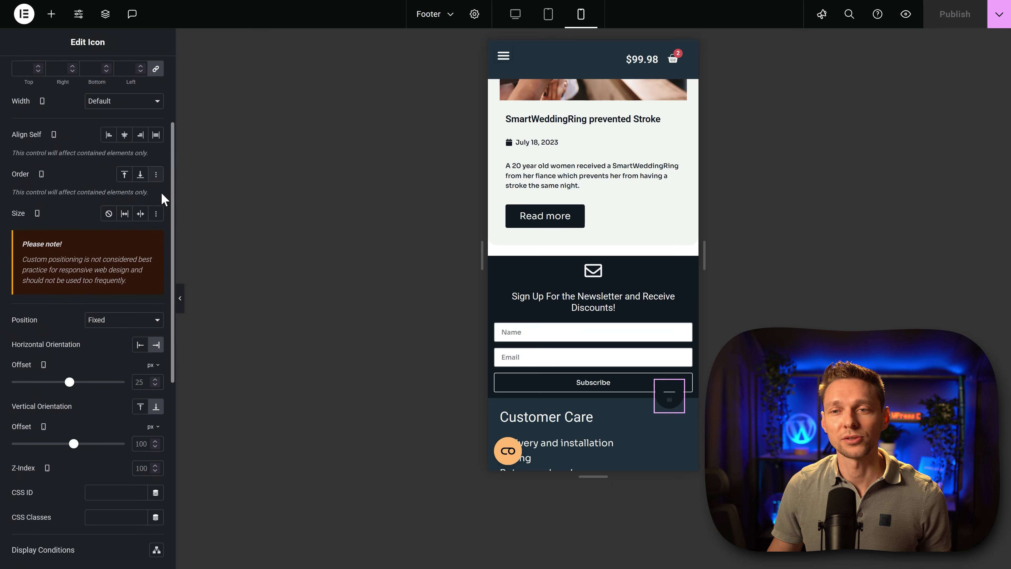
scroll(163, 199, down, 3)
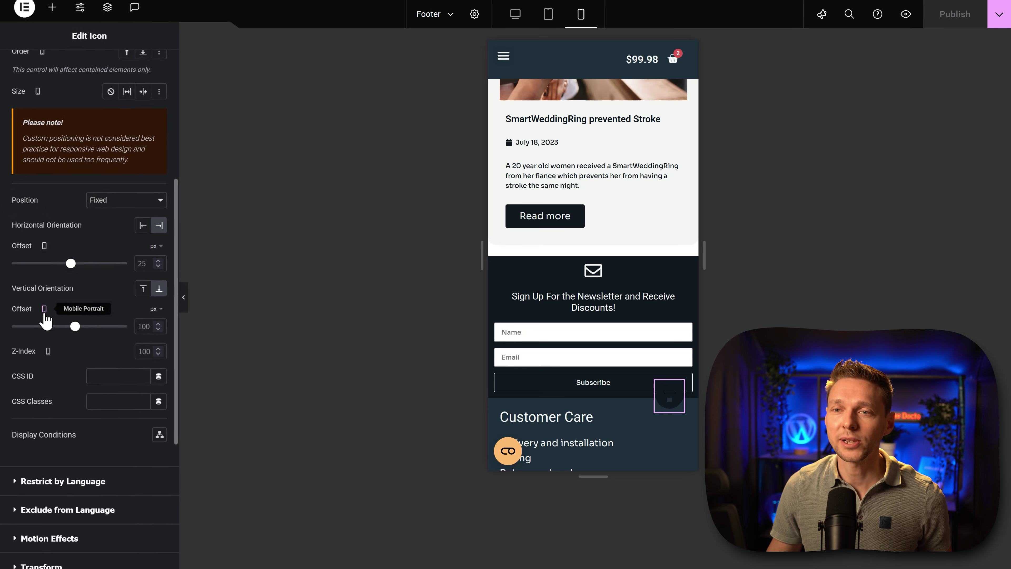
drag(75, 326, 70, 326)
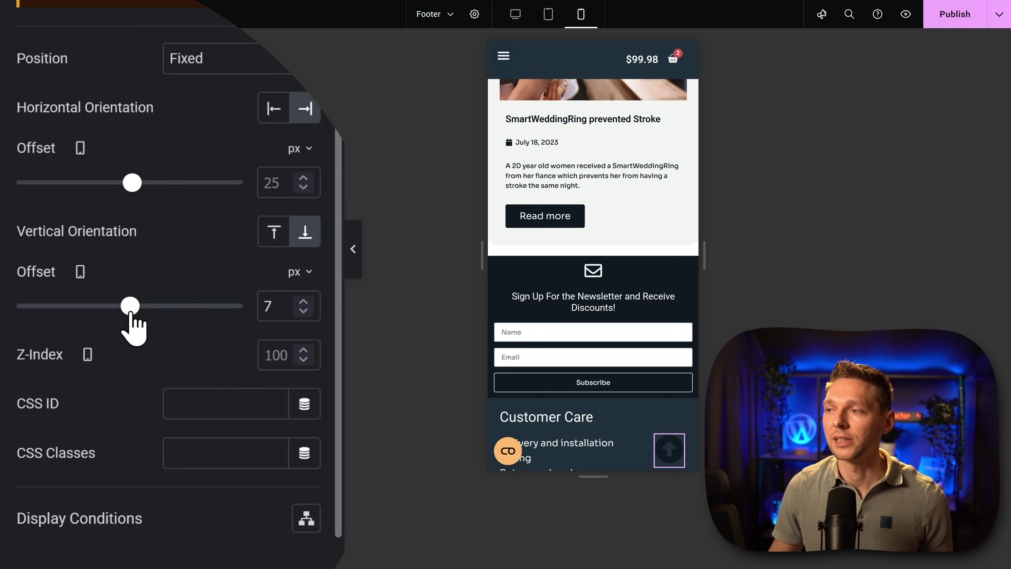
drag(131, 312, 128, 314)
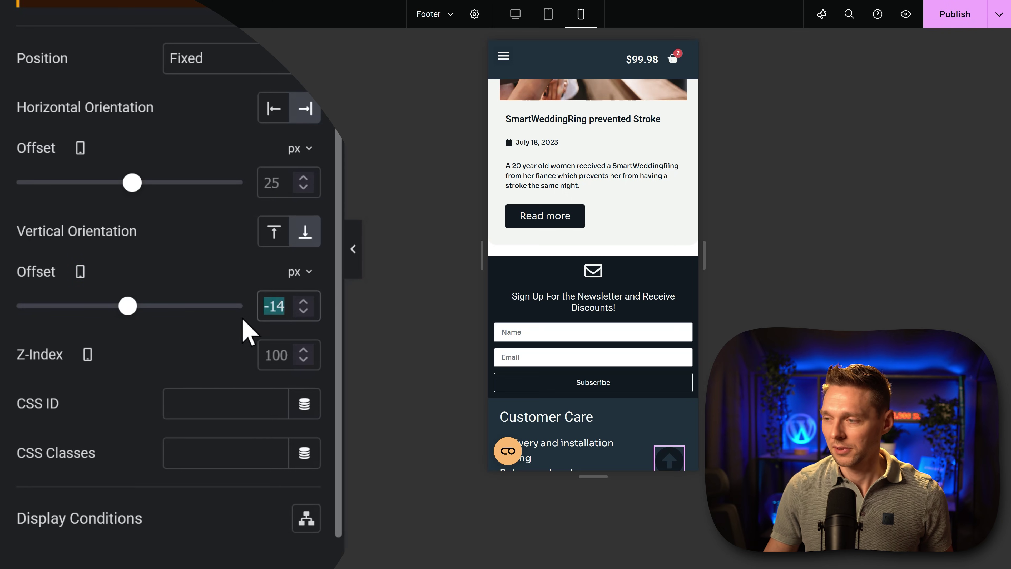
text(0)
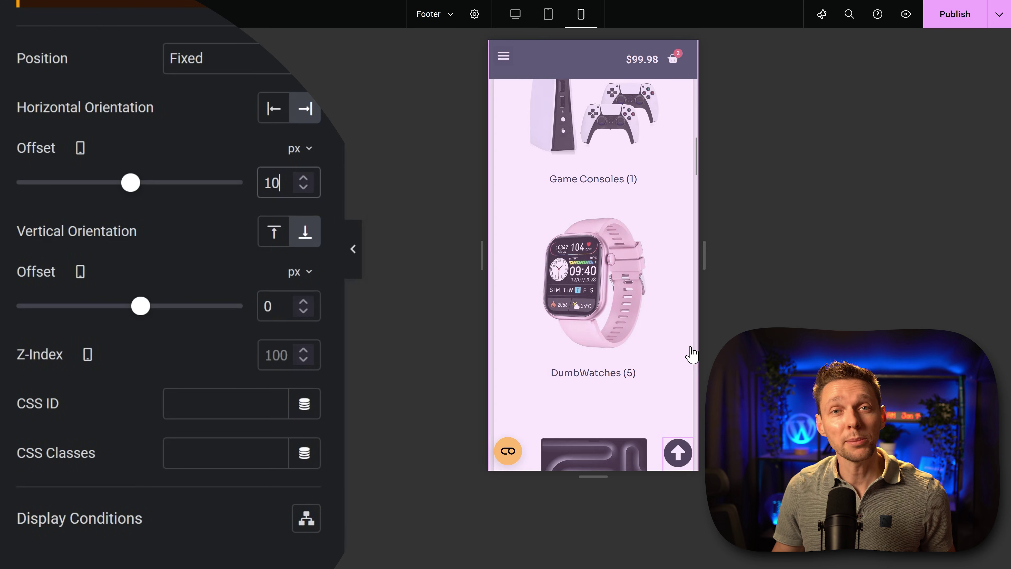
- Give the icon a 10 px horizontal offset in Tablet Portrait, then return to Desktop view
click(548, 15)
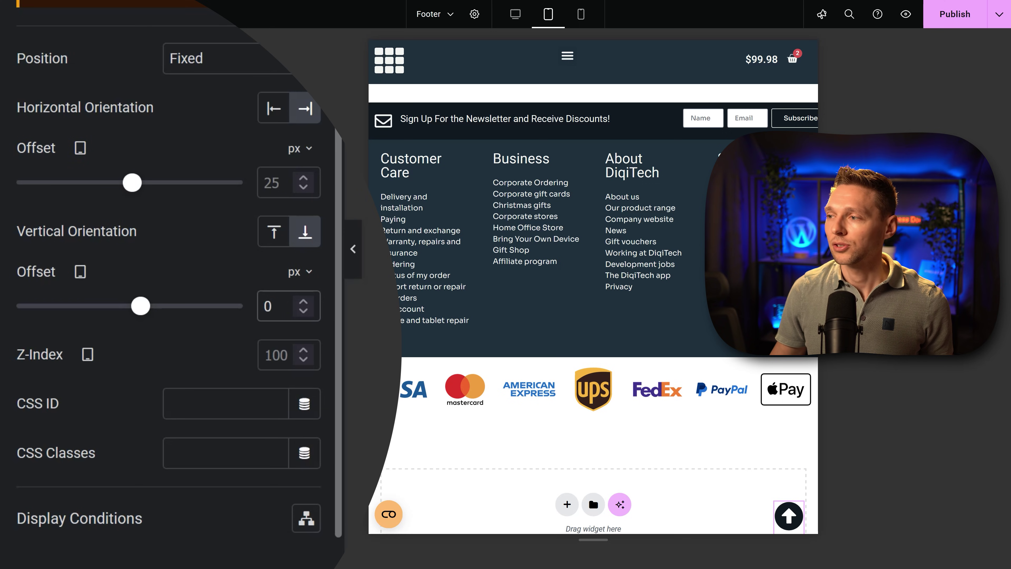
click(269, 183)
text(10)
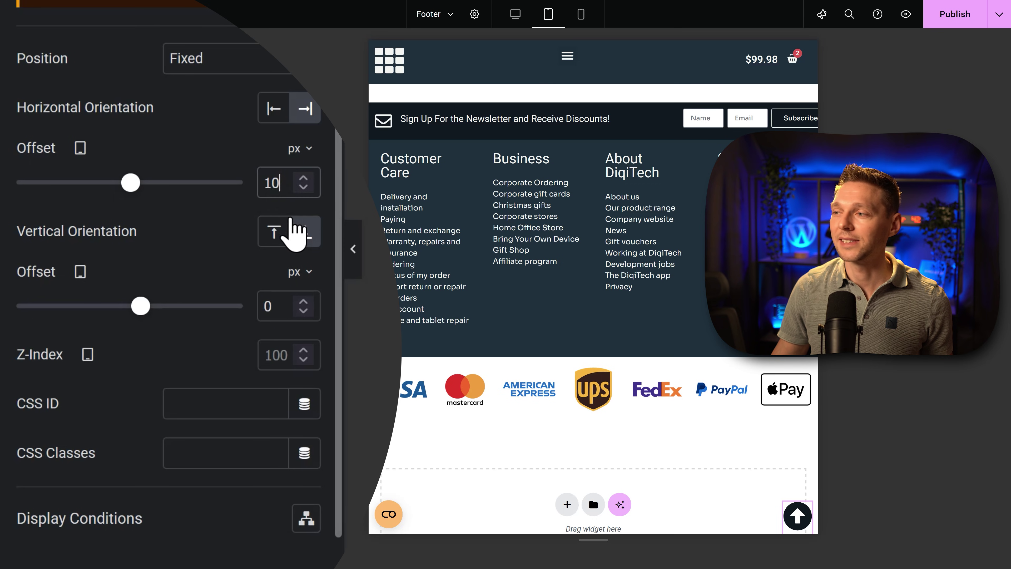
click(519, 25)
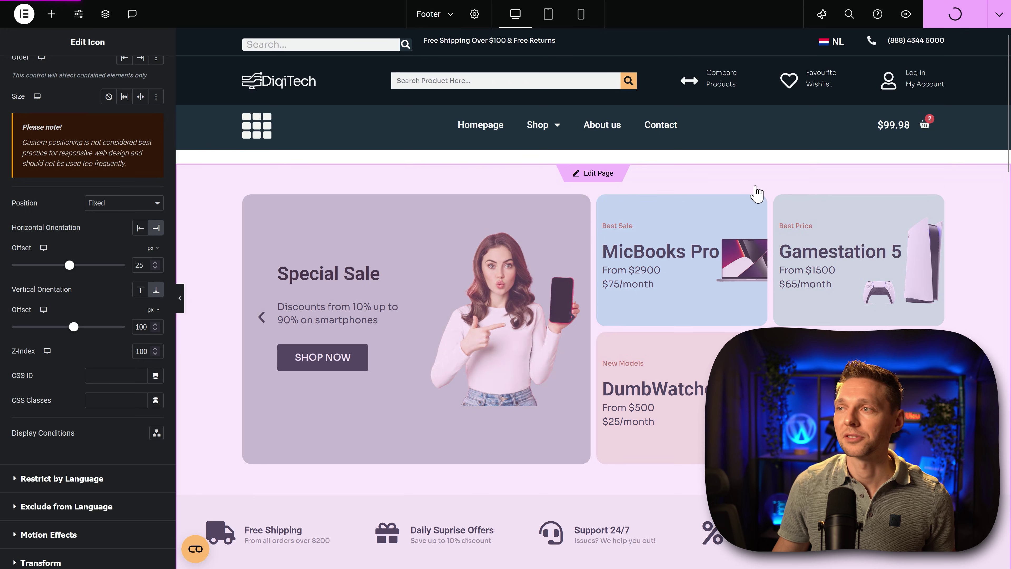
- Leave the Footer template and return to editing the Homepage
click(756, 193)
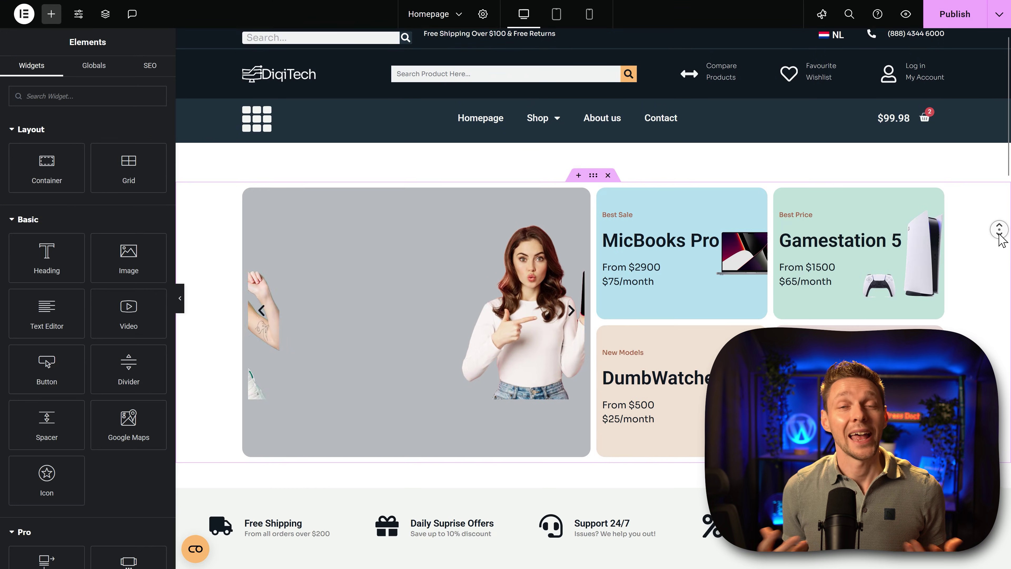